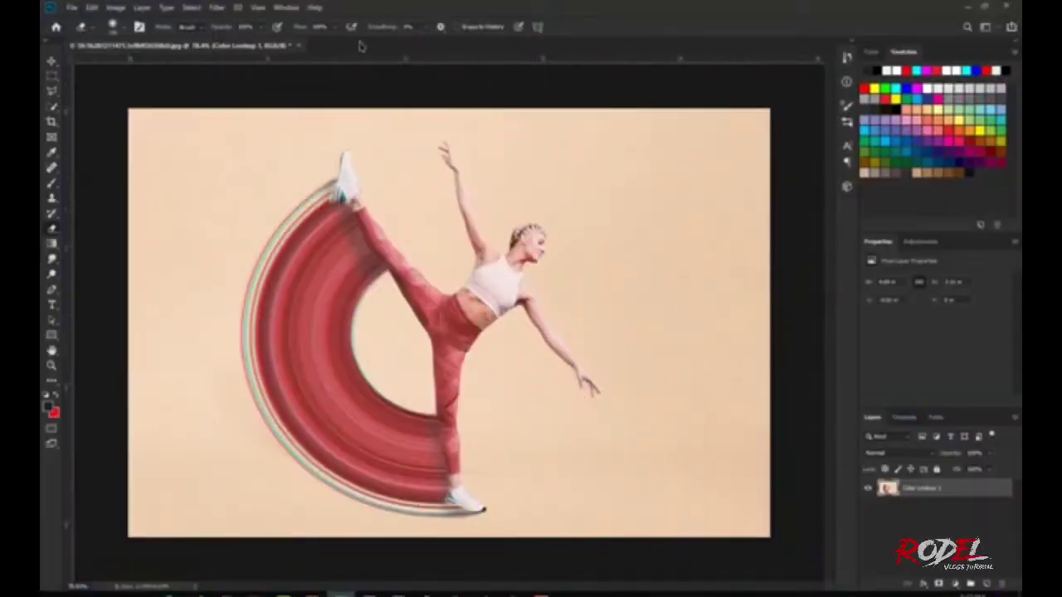
Open the dancer photo, add a new layer above Color Lookup 1, and maximize the window
{"action": "left_click", "coordinate": [71, 6]}
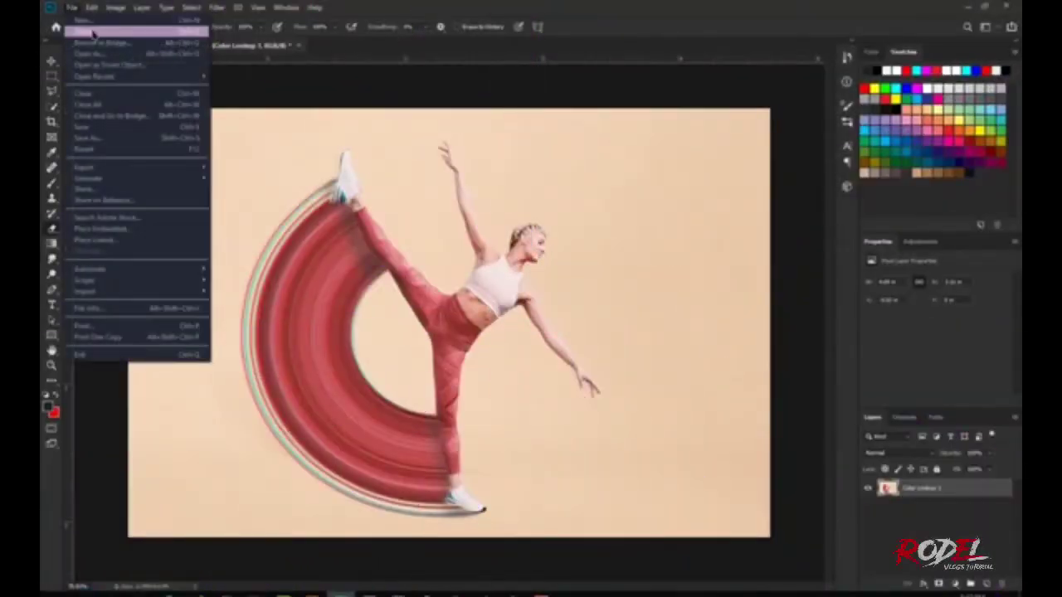
{"action": "left_click", "coordinate": [93, 33]}
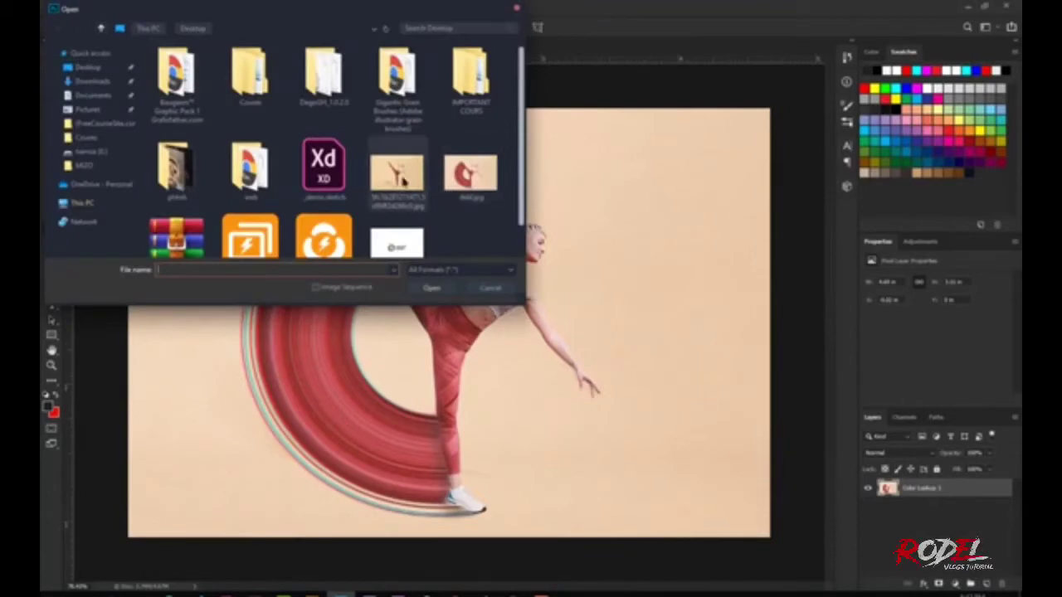
{"action": "left_click", "coordinate": [403, 183]}
{"action": "double_click", "coordinate": [405, 172]}
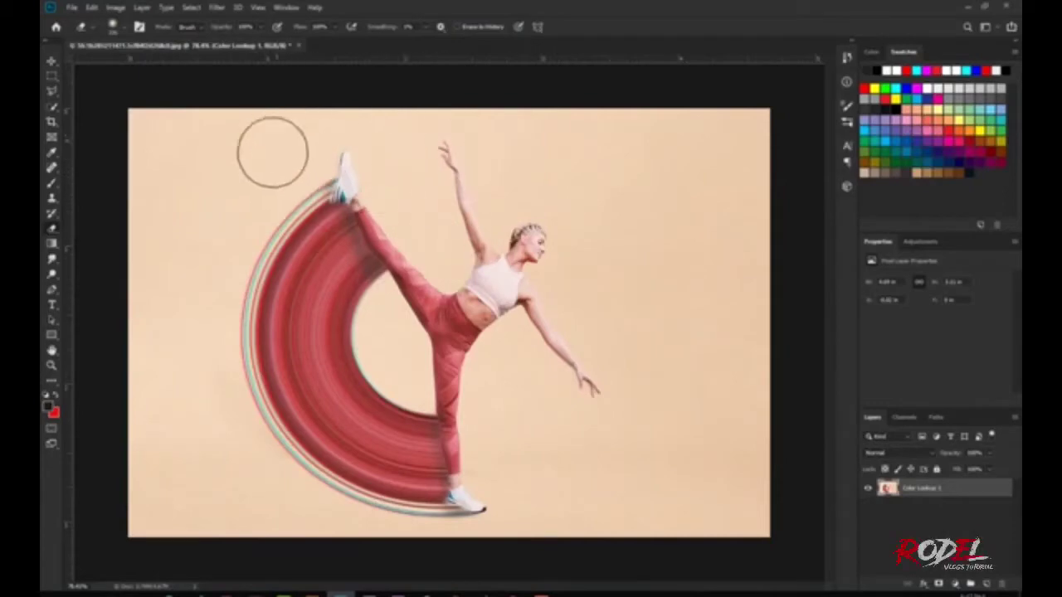
{"action": "left_click", "coordinate": [987, 585]}
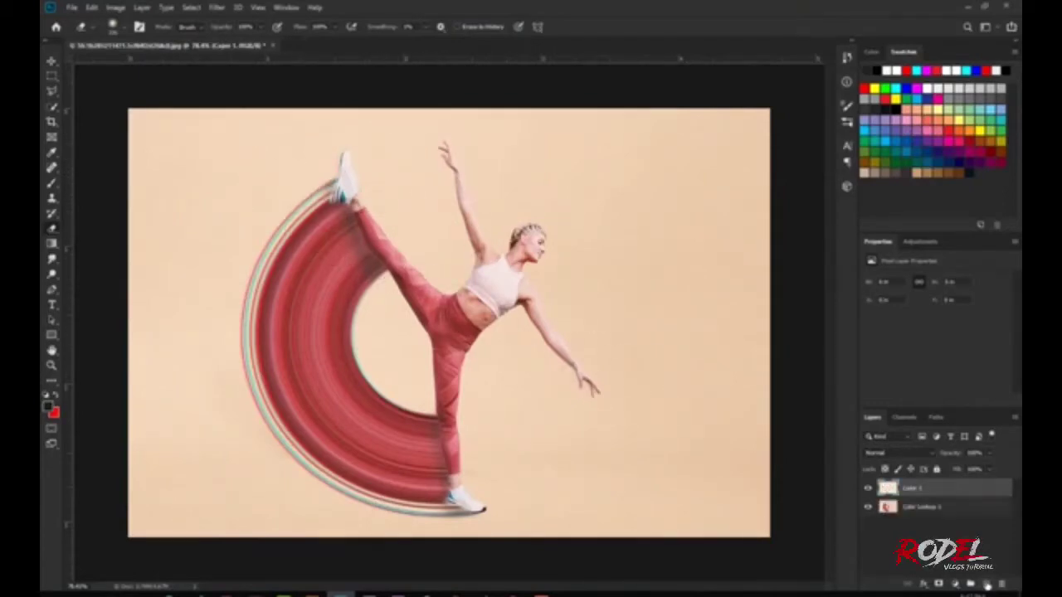
{"action": "left_click", "coordinate": [908, 512]}
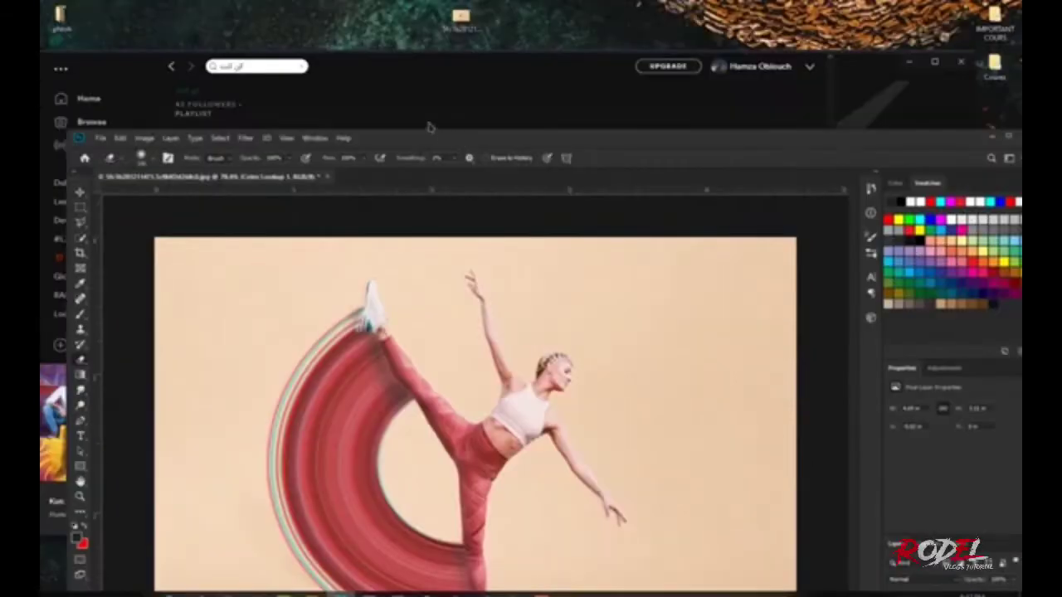
{"action": "double_click", "coordinate": [470, 145]}
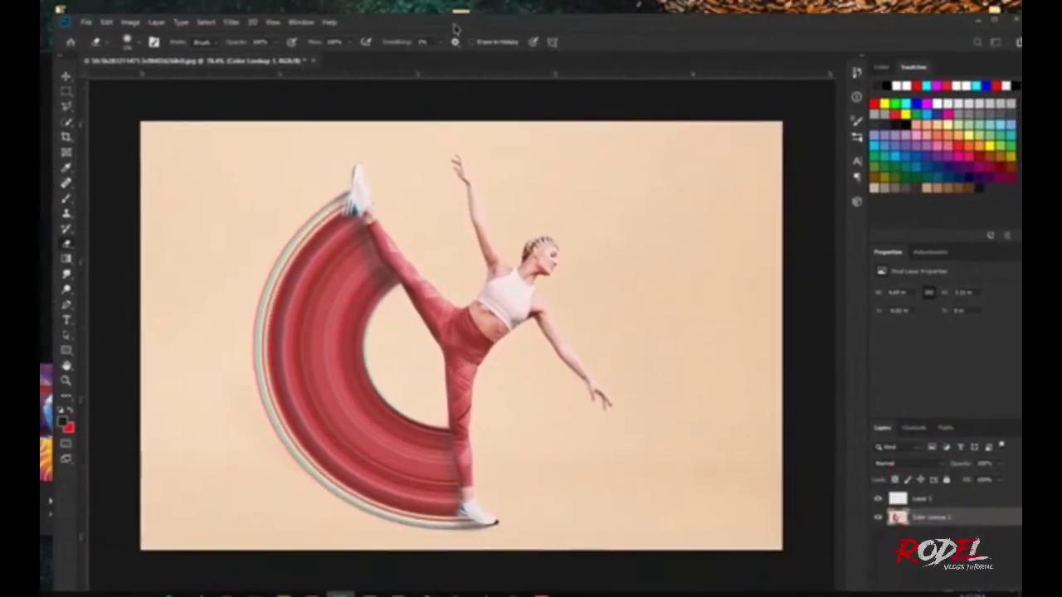
Close the composite without saving and reopen the original dancer JPG in a maximized window
{"action": "left_click", "coordinate": [312, 63]}
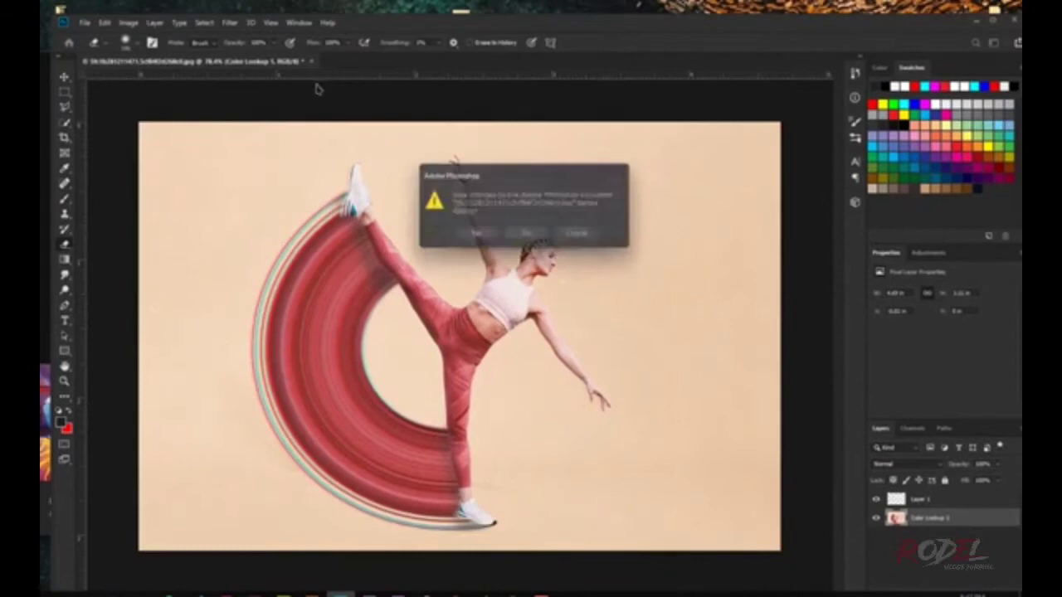
{"action": "left_click", "coordinate": [516, 233]}
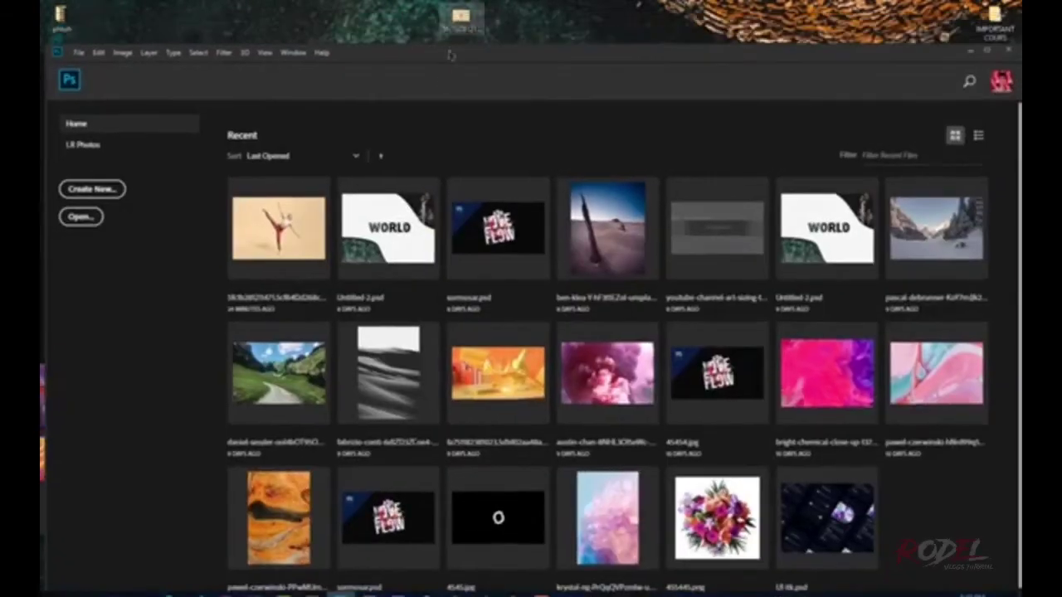
{"action": "left_click_drag", "start_coordinate": [459, 15], "coordinate": [430, 121]}
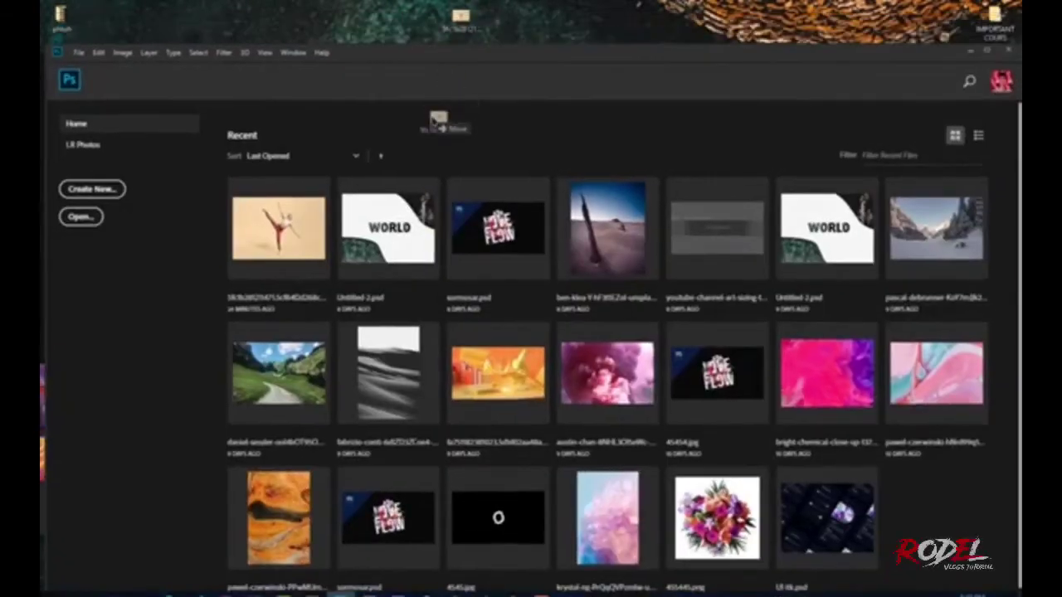
{"action": "double_click", "coordinate": [465, 55]}
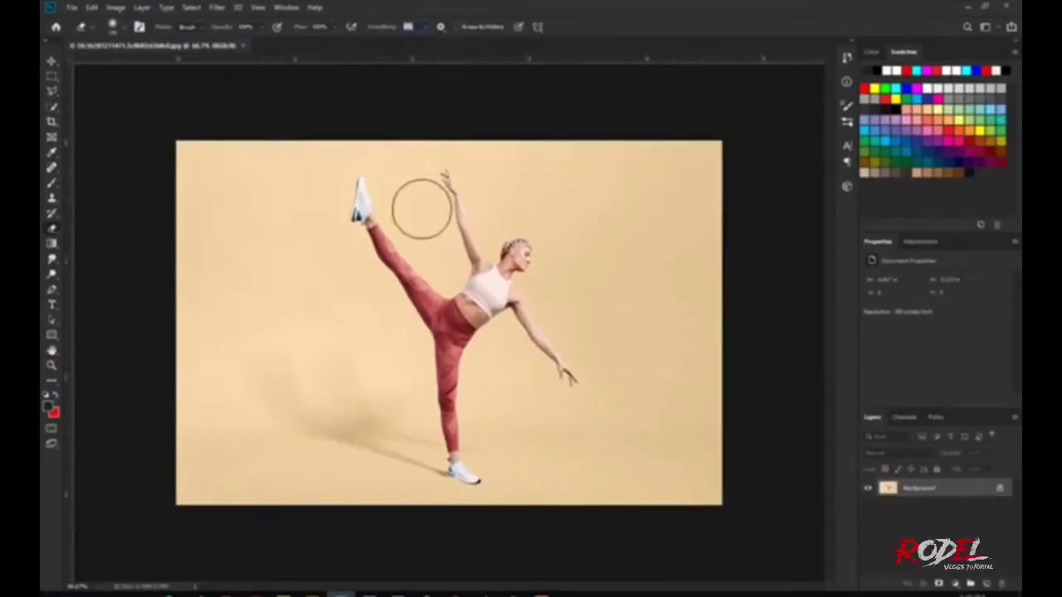
Zoom in on the dancer and draft a thin marquee strip down the standing leg, then discard it
{"action": "left_click", "coordinate": [51, 62]}
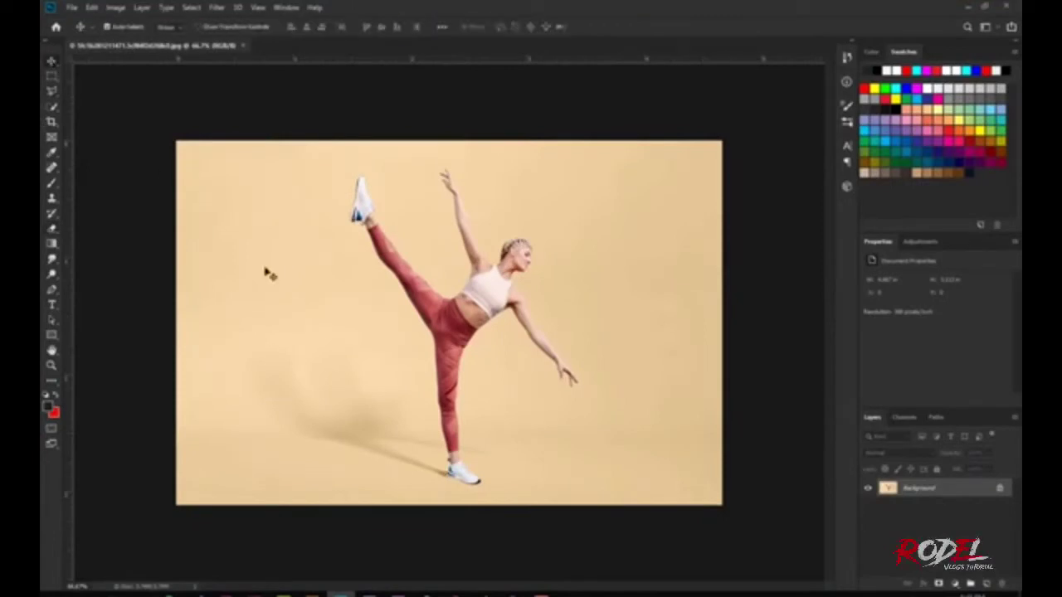
{"action": "key", "text": "ctrl+plus"}
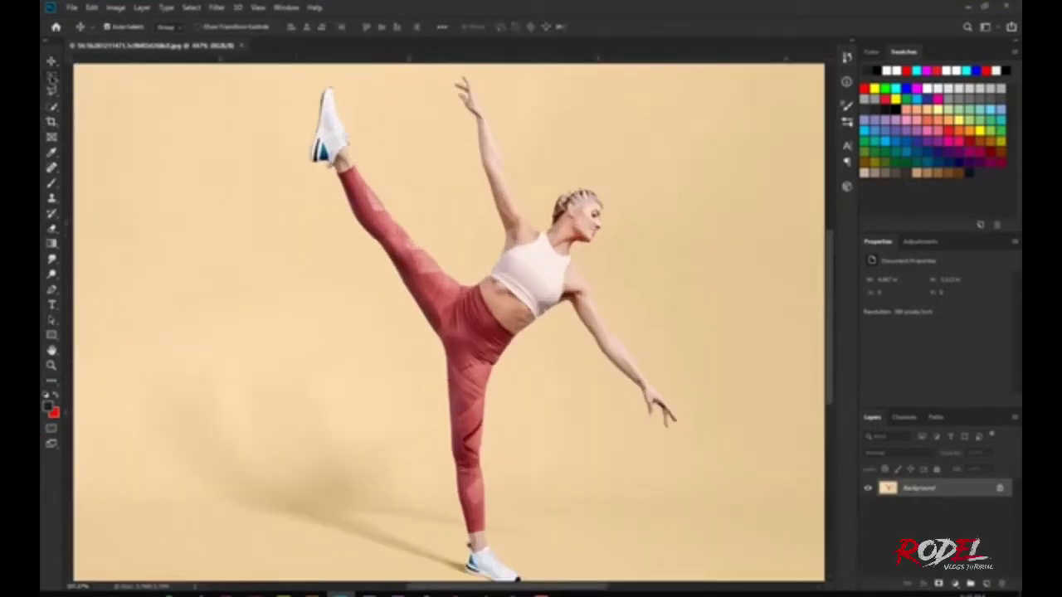
{"action": "key", "text": "m"}
{"action": "scroll", "coordinate": [498, 393], "scroll_direction": "up", "scroll_amount": 1}
{"action": "scroll", "coordinate": [498, 393], "scroll_direction": "up", "scroll_amount": 1}
{"action": "scroll", "coordinate": [498, 393], "scroll_direction": "up", "scroll_amount": 1}
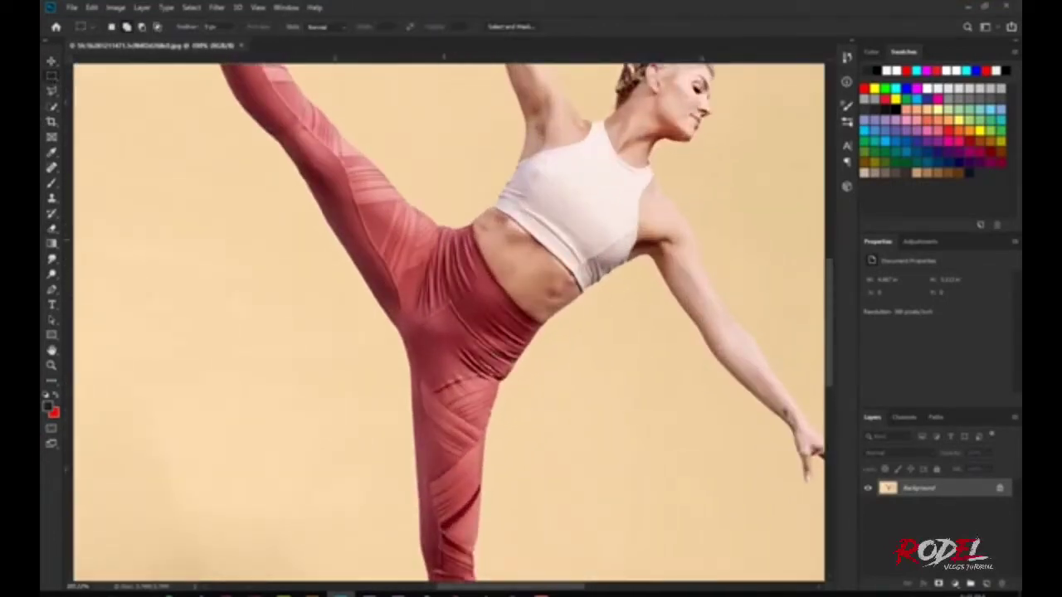
{"action": "mouse_move", "coordinate": [453, 217]}
{"action": "left_mouse_down"}
{"action": "mouse_move", "coordinate": [473, 417]}
{"action": "mouse_move", "coordinate": [448, 478]}
{"action": "left_mouse_up"}
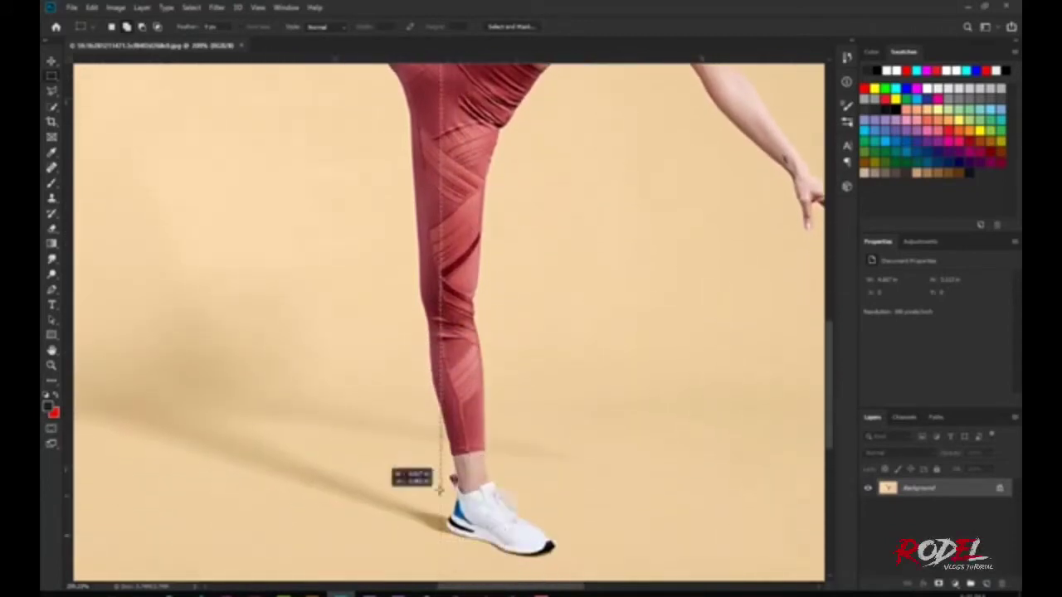
{"action": "left_click", "coordinate": [449, 481]}
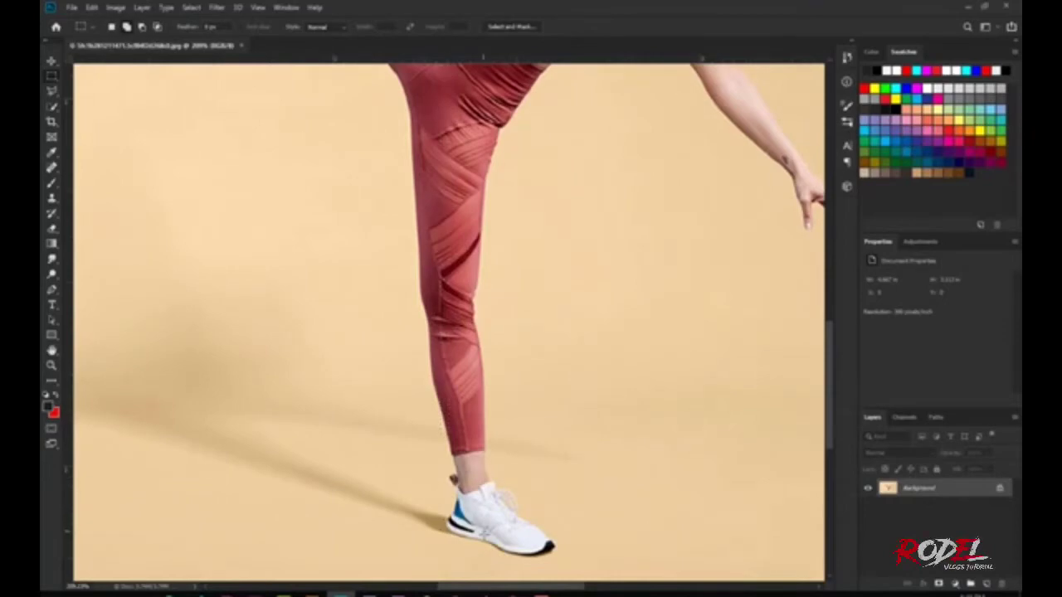
Select a 1-pixel-wide strip up the standing leg, fit the view, and copy it to Layer 1
{"action": "left_click_drag", "start_coordinate": [469, 535], "coordinate": [484, 34]}
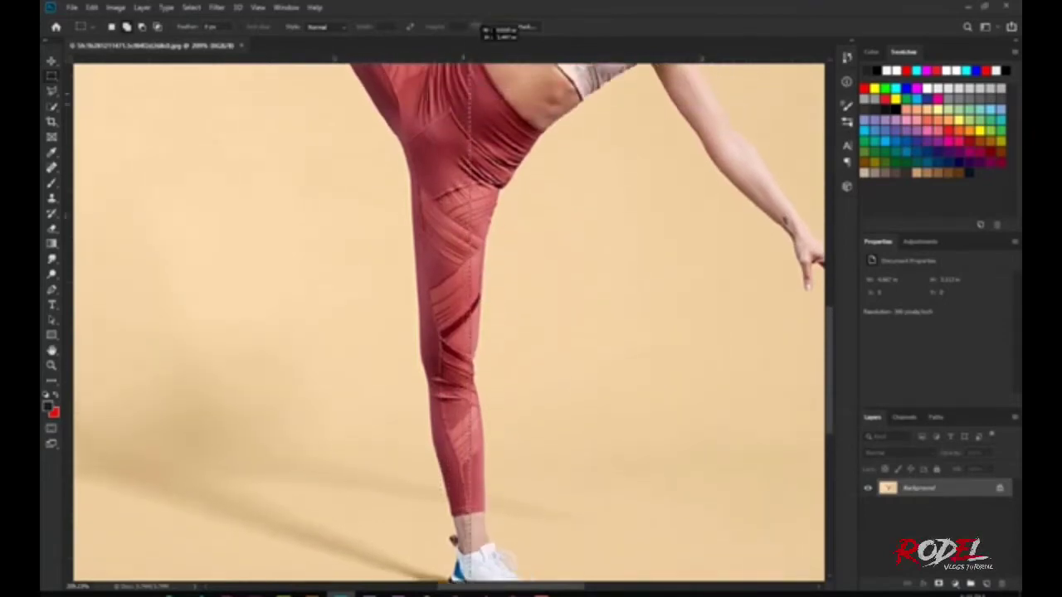
{"action": "mouse_move", "coordinate": [484, 33]}
{"action": "left_mouse_down"}
{"action": "mouse_move", "coordinate": [479, 328]}
{"action": "mouse_move", "coordinate": [470, 329]}
{"action": "left_mouse_up"}
{"action": "key", "text": "ctrl+minus"}
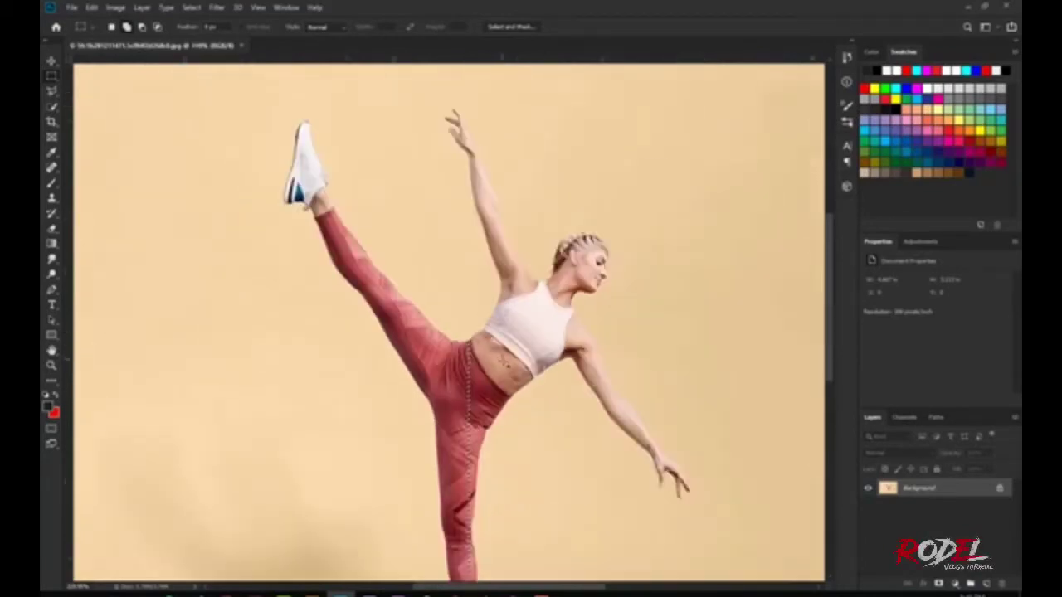
{"action": "key", "text": "ctrl+minus"}
{"action": "key", "text": "ctrl+0"}
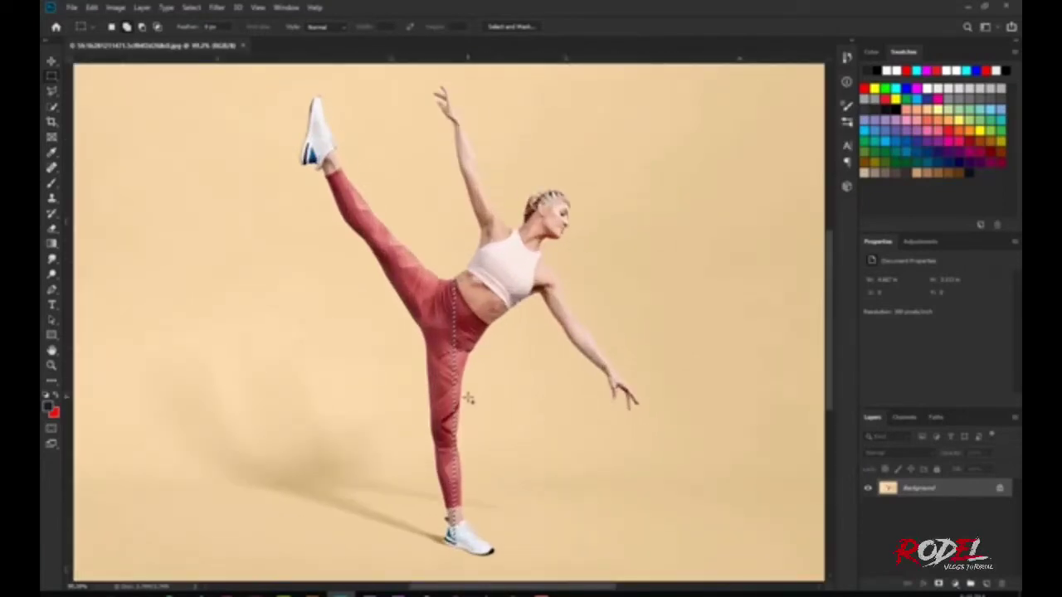
{"action": "key", "text": "ctrl+j"}
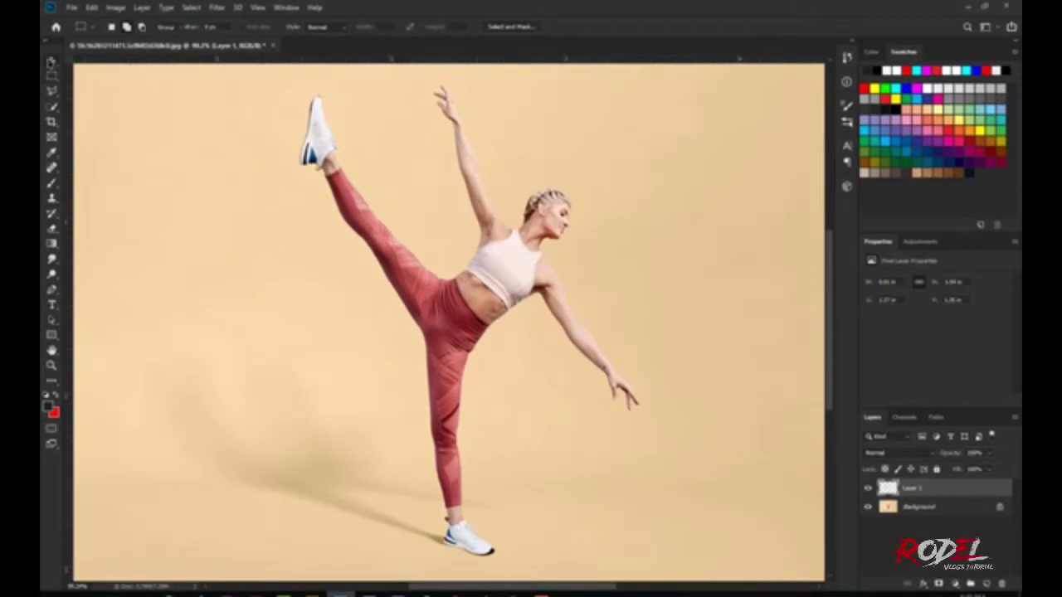
Stretch Layer 1's leg strip far left into wide streaks, commit, and shift them right
{"action": "left_click", "coordinate": [51, 61]}
{"action": "left_click", "coordinate": [202, 26]}
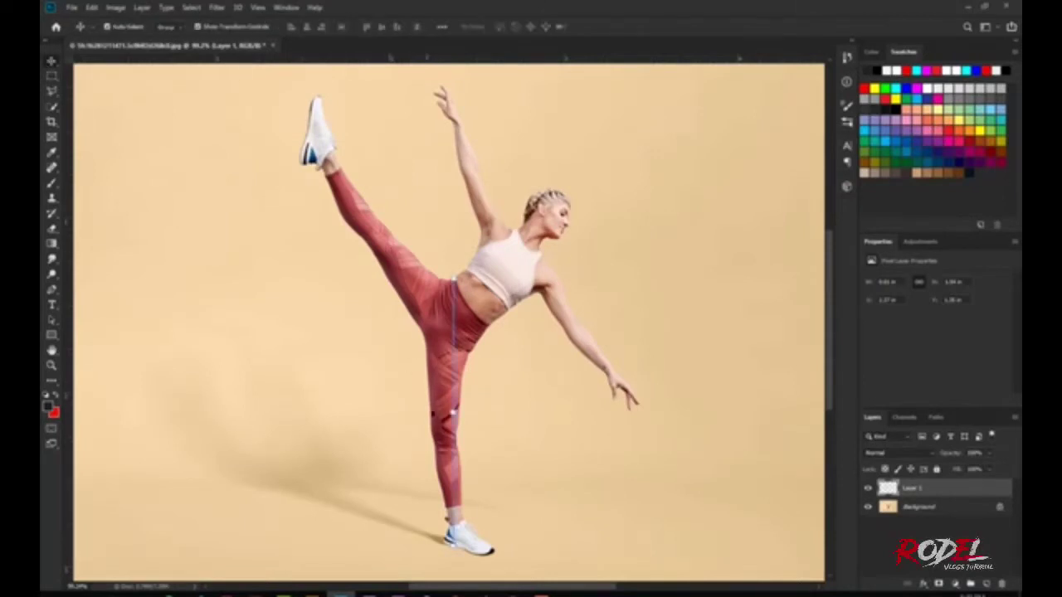
{"action": "left_click_drag", "start_coordinate": [453, 411], "coordinate": [173, 375]}
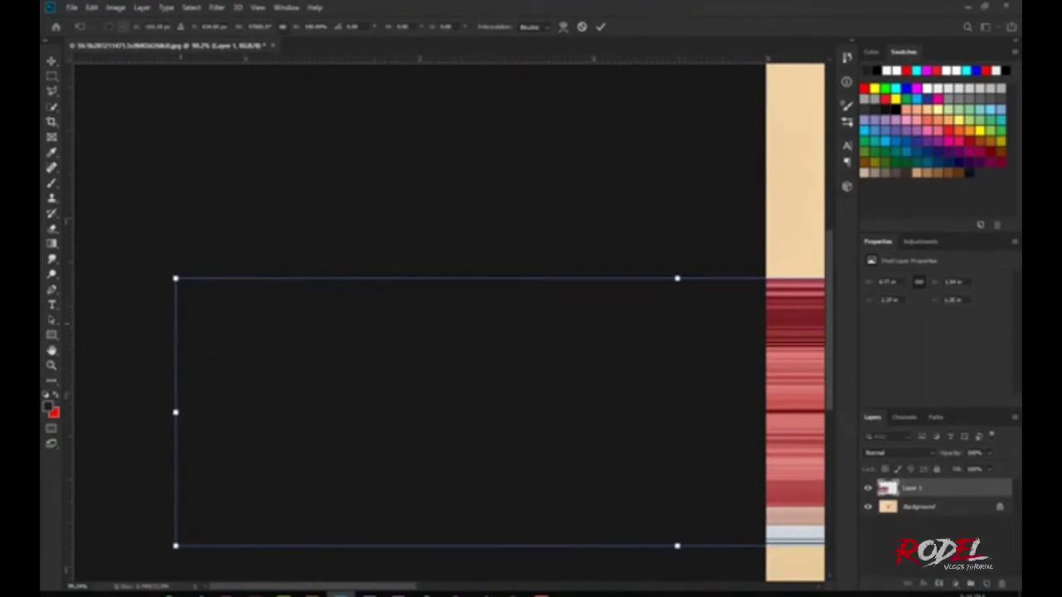
{"action": "left_click", "coordinate": [602, 28]}
{"action": "left_click_drag", "start_coordinate": [340, 380], "coordinate": [518, 375]}
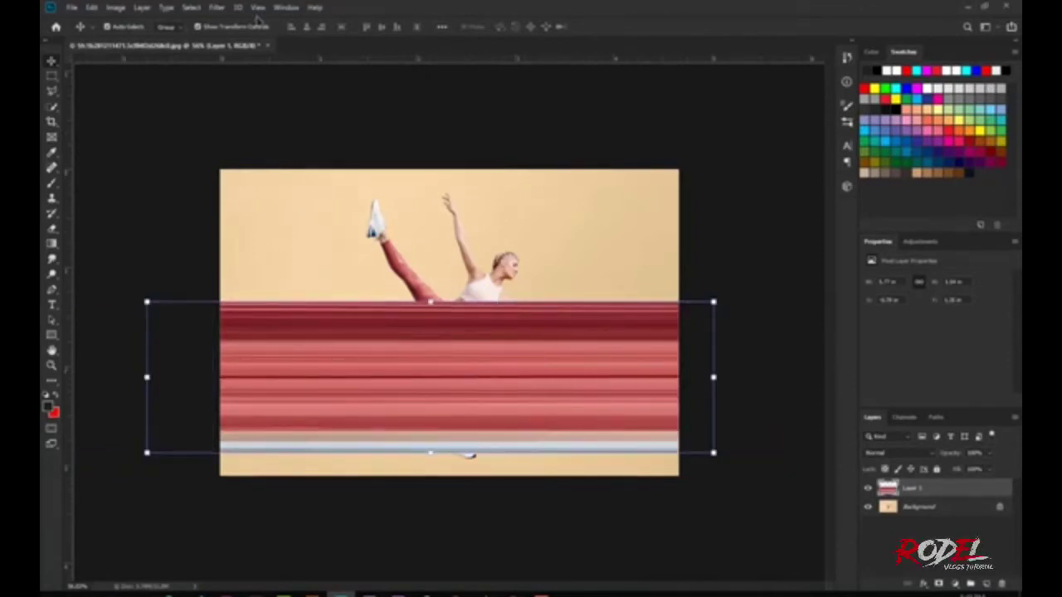
{"action": "left_click", "coordinate": [198, 26]}
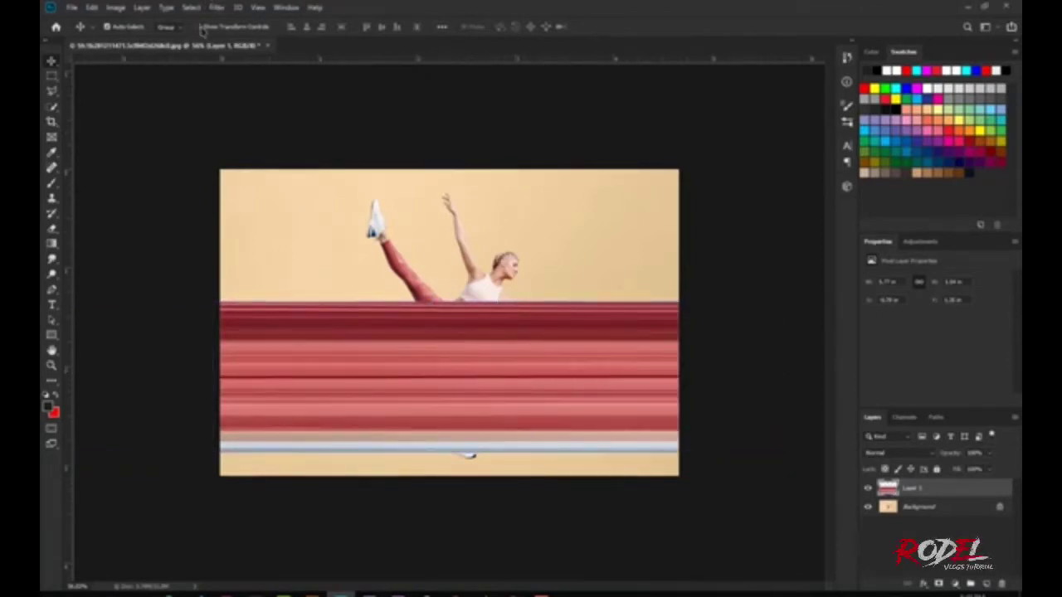
{"action": "left_click", "coordinate": [218, 7]}
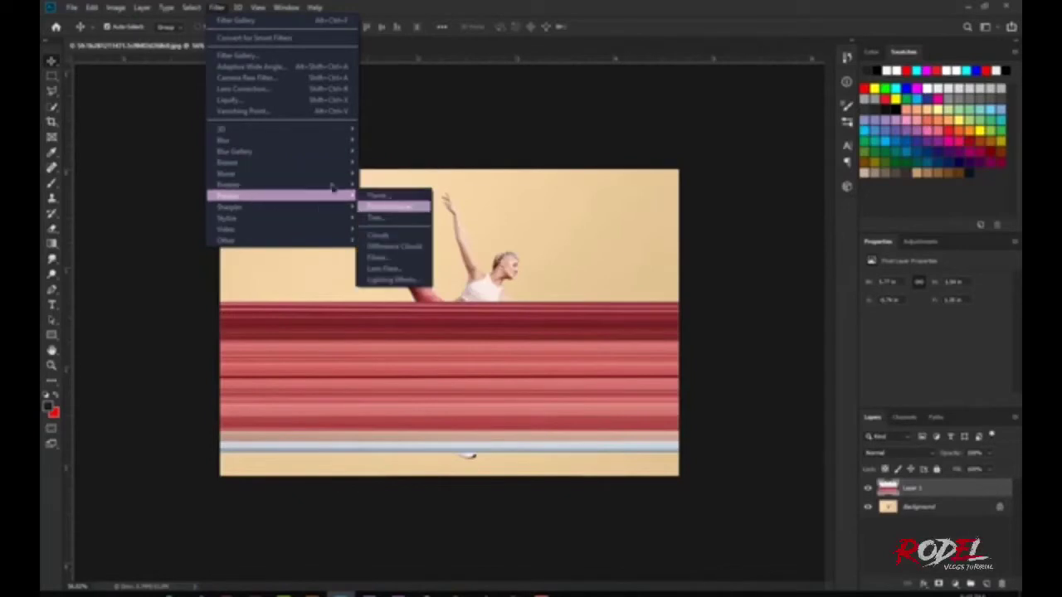
{"action": "mouse_move", "coordinate": [281, 162]}
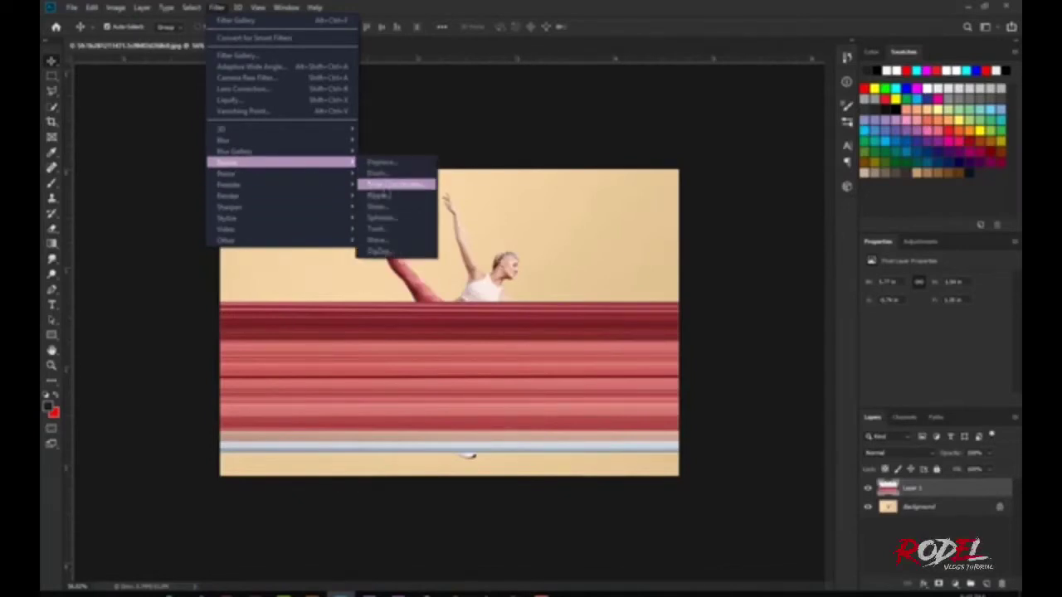
{"action": "left_click", "coordinate": [396, 184]}
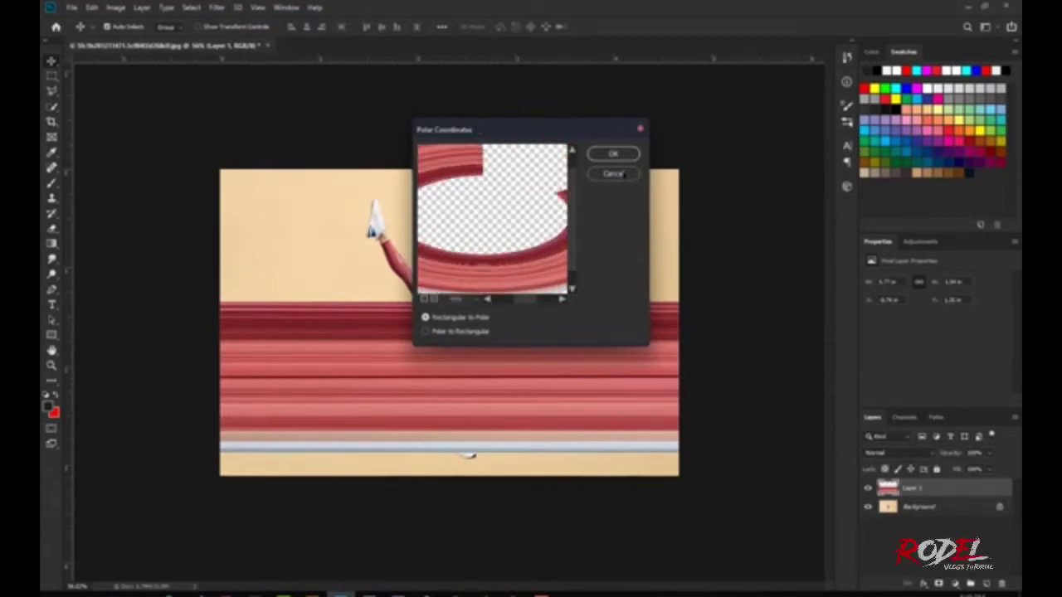
{"action": "left_click", "coordinate": [614, 174]}
Free-transform Layer 1's streaks wider to the right and reposition them left
{"action": "key", "text": "ctrl+t"}
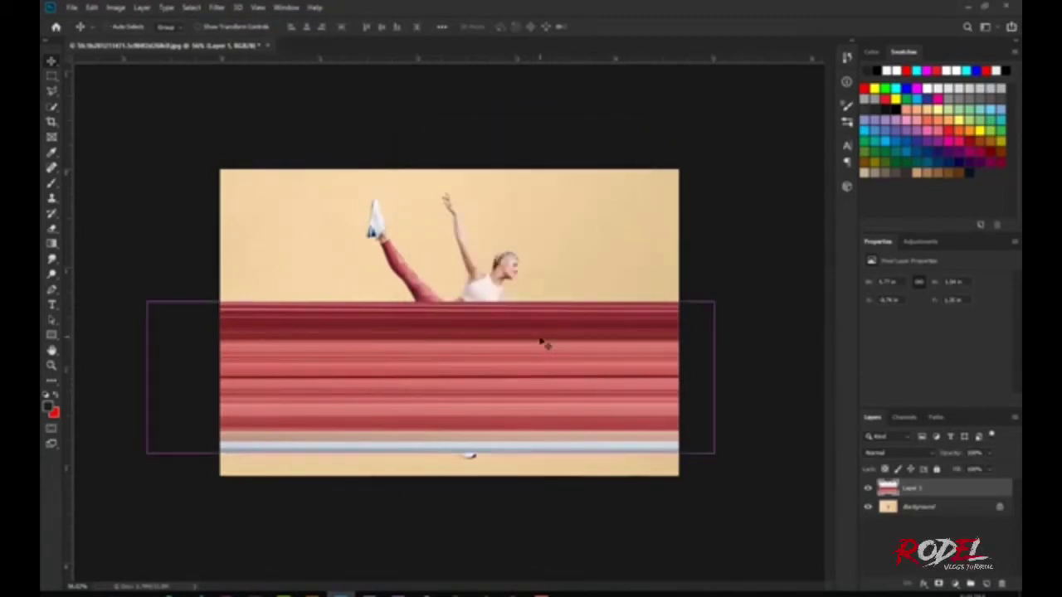
{"action": "left_click_drag", "start_coordinate": [714, 378], "coordinate": [919, 377]}
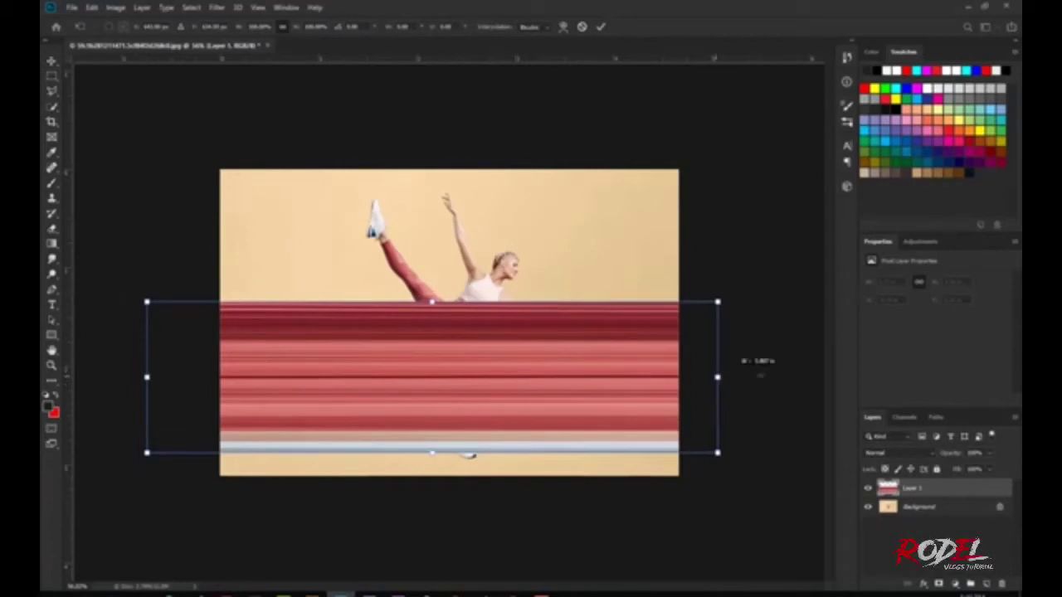
{"action": "key", "text": "ctrl+minus"}
{"action": "left_click_drag", "start_coordinate": [601, 357], "coordinate": [509, 362]}
{"action": "left_click_drag", "start_coordinate": [726, 361], "coordinate": [756, 361]}
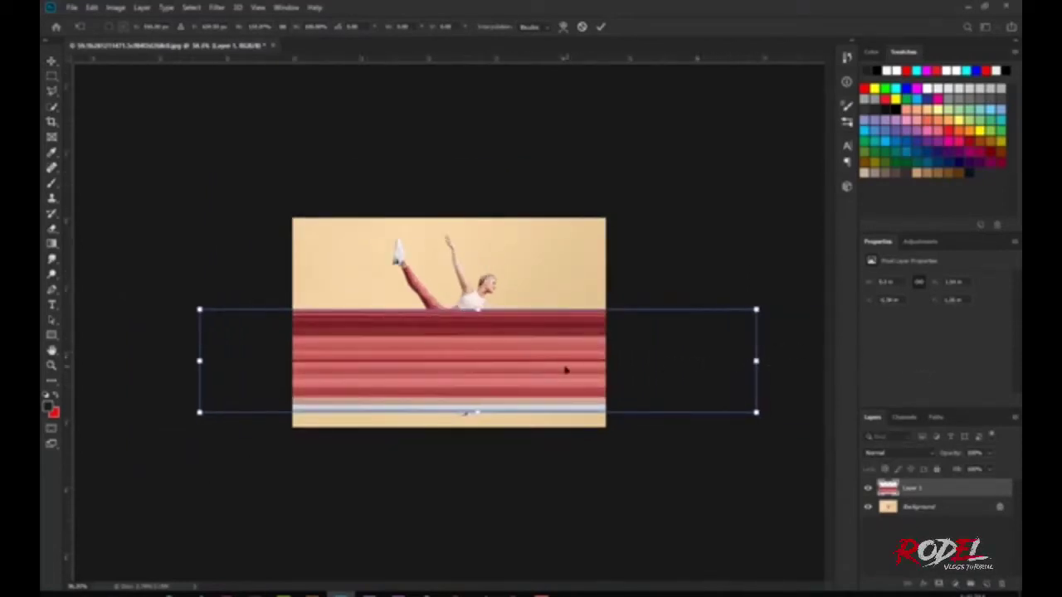
{"action": "left_click_drag", "start_coordinate": [564, 370], "coordinate": [531, 373]}
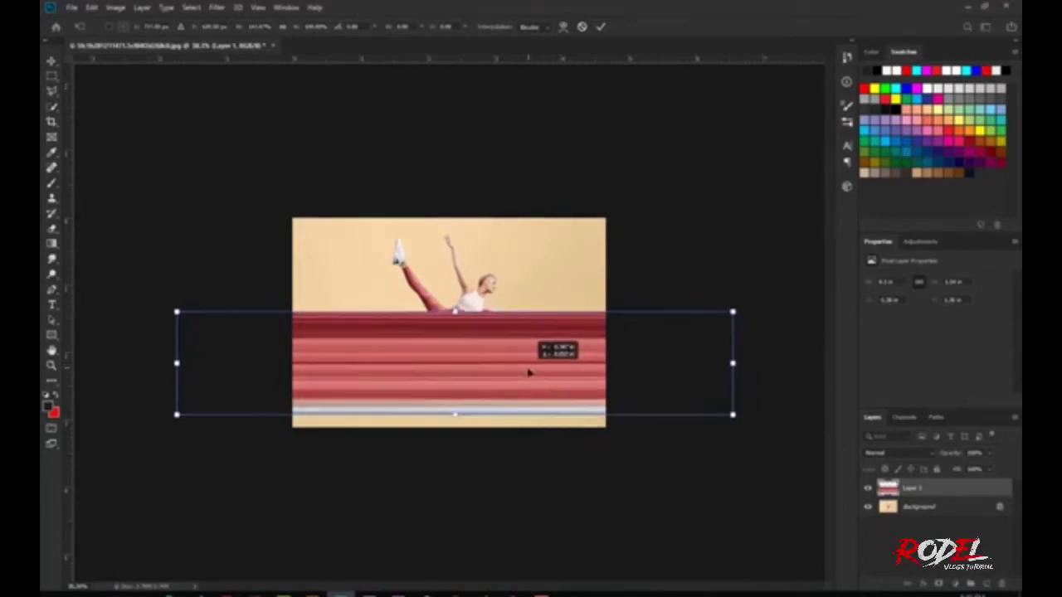
{"action": "left_click", "coordinate": [604, 27]}
Apply Distort > Polar Coordinates with Rectangular to Polar to wrap the streaks into a ring
{"action": "left_click", "coordinate": [216, 8]}
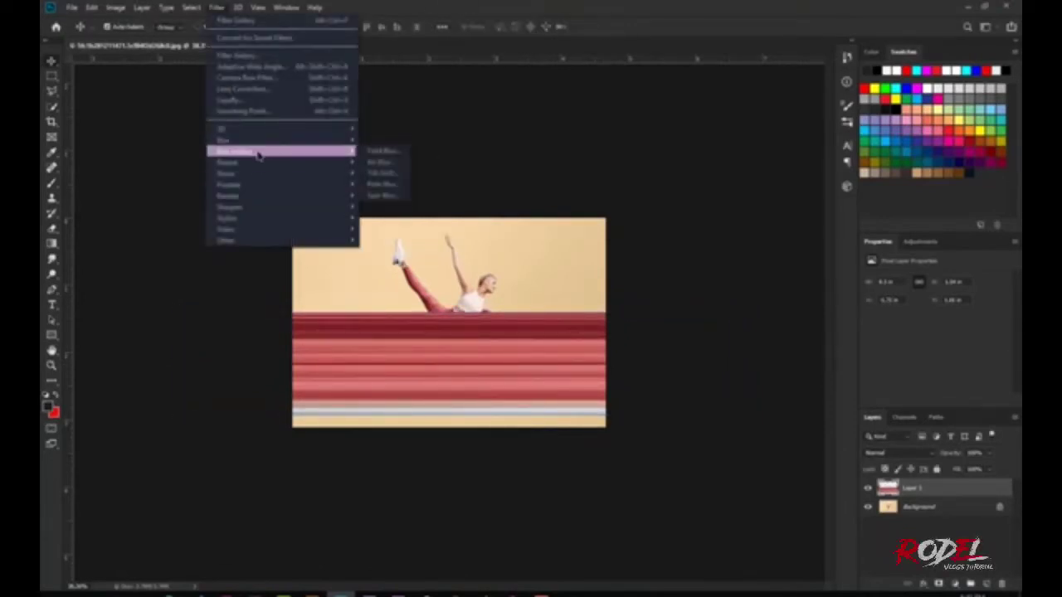
{"action": "left_click", "coordinate": [398, 186]}
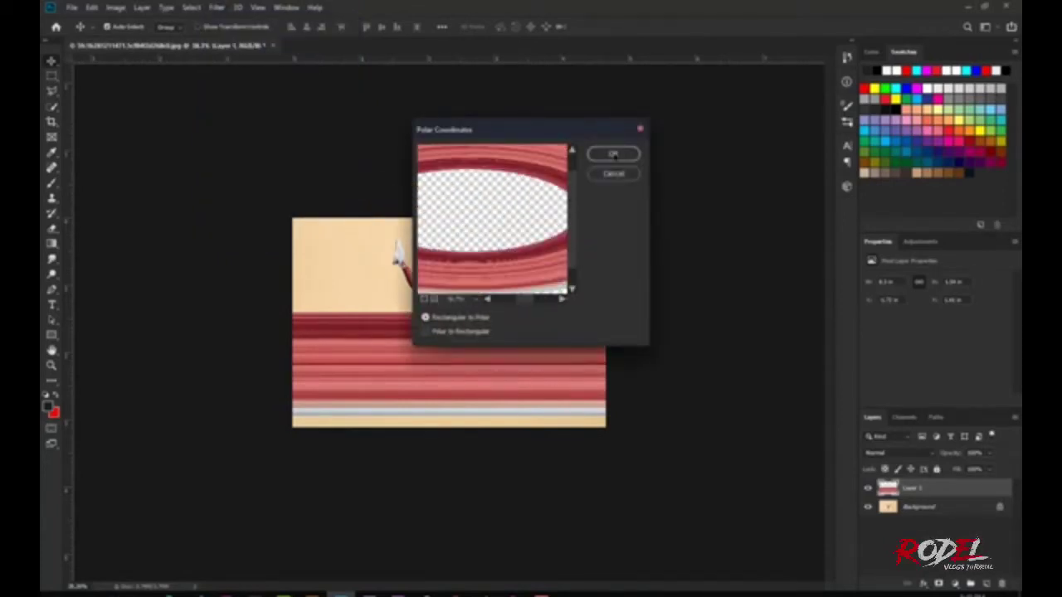
{"action": "left_click", "coordinate": [618, 154]}
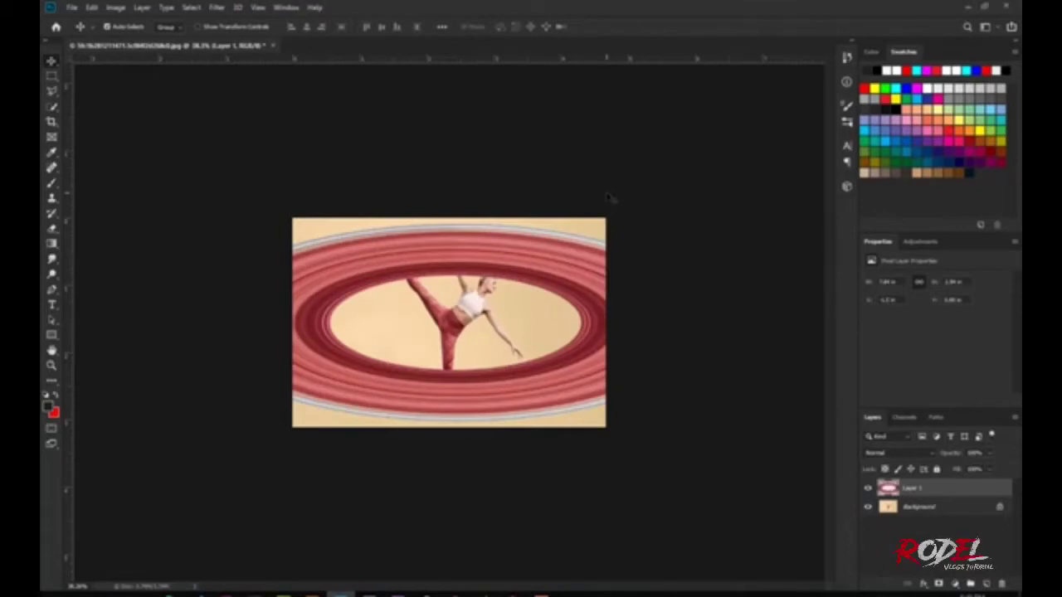
Scale, narrow and shift the ring into a larger round circle centred on the dancer's raised leg
{"action": "key", "text": "ctrl+t"}
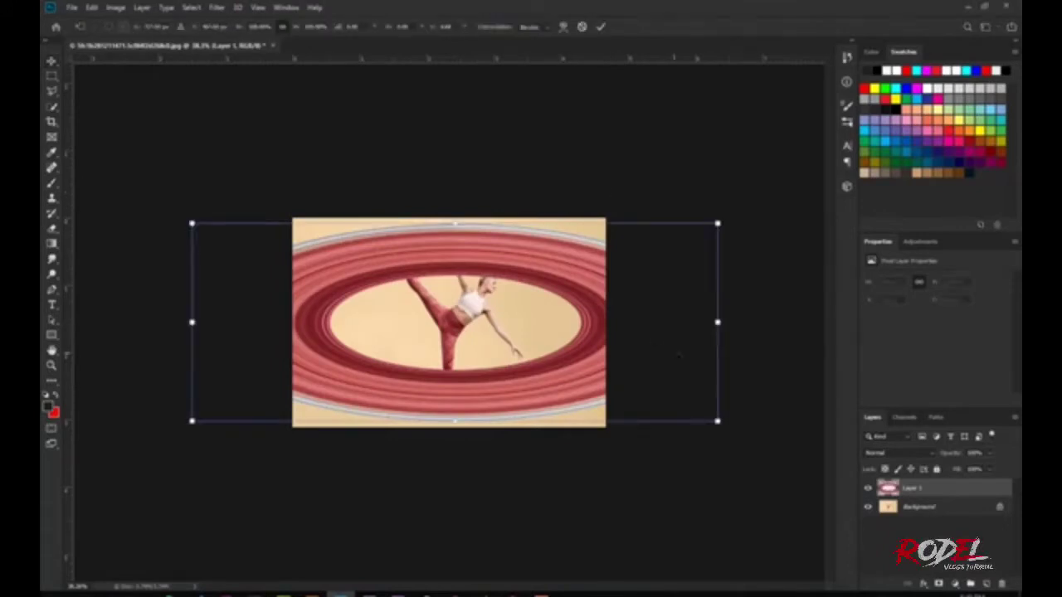
{"action": "mouse_move", "coordinate": [717, 322]}
{"action": "left_mouse_down"}
{"action": "mouse_move", "coordinate": [401, 323]}
{"action": "mouse_move", "coordinate": [513, 329]}
{"action": "mouse_move", "coordinate": [488, 328]}
{"action": "left_mouse_up"}
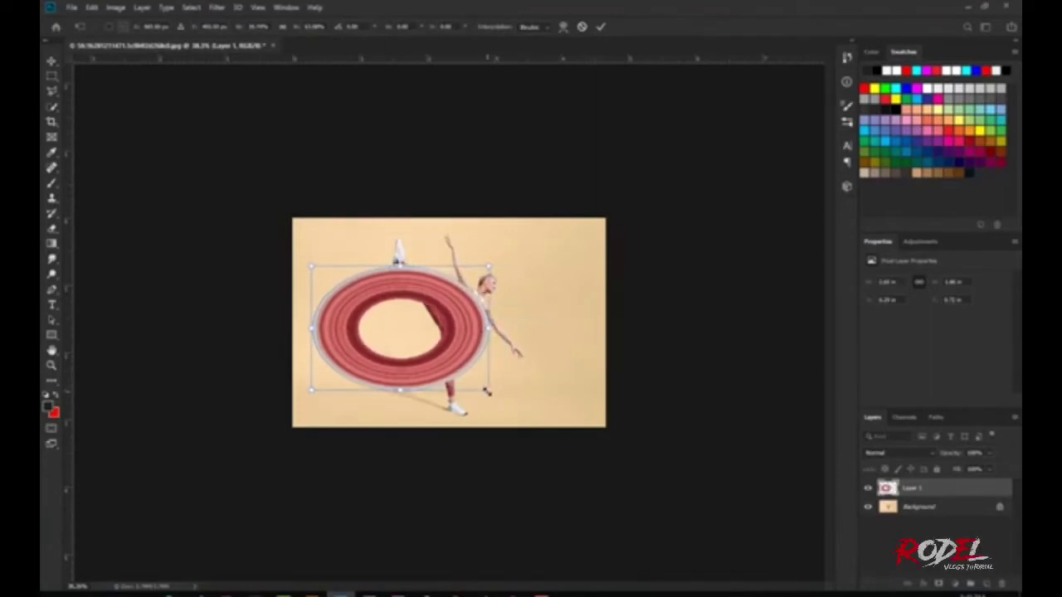
{"action": "mouse_move", "coordinate": [487, 392]}
{"action": "left_mouse_down"}
{"action": "mouse_move", "coordinate": [550, 432]}
{"action": "mouse_move", "coordinate": [509, 356]}
{"action": "mouse_move", "coordinate": [523, 375]}
{"action": "left_mouse_up"}
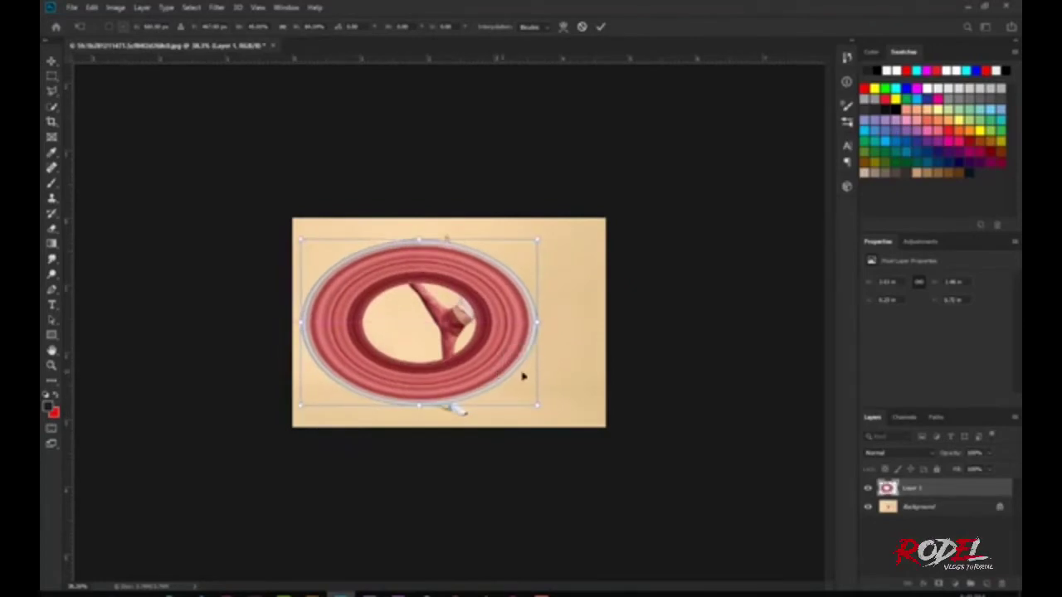
{"action": "left_click_drag", "start_coordinate": [535, 325], "coordinate": [496, 325]}
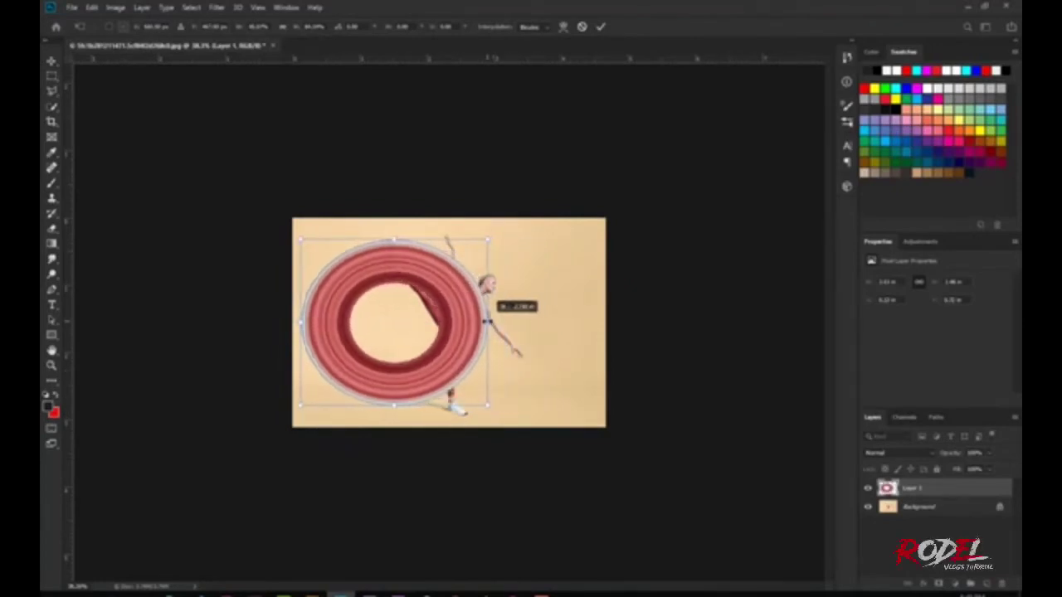
{"action": "left_click_drag", "start_coordinate": [446, 353], "coordinate": [455, 362]}
{"action": "left_click_drag", "start_coordinate": [500, 334], "coordinate": [485, 336]}
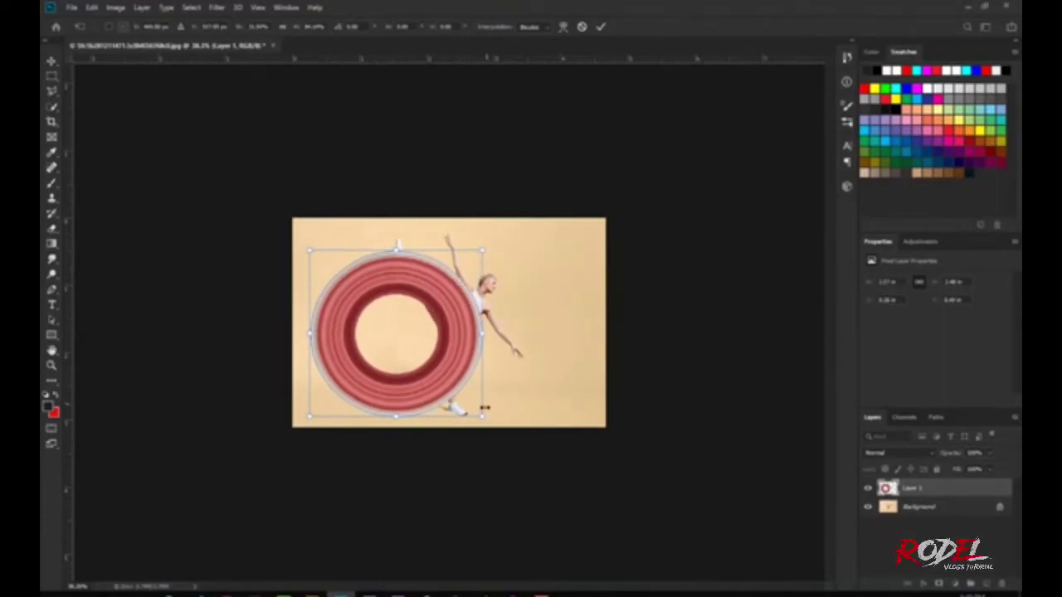
{"action": "left_click_drag", "start_coordinate": [483, 415], "coordinate": [499, 428]}
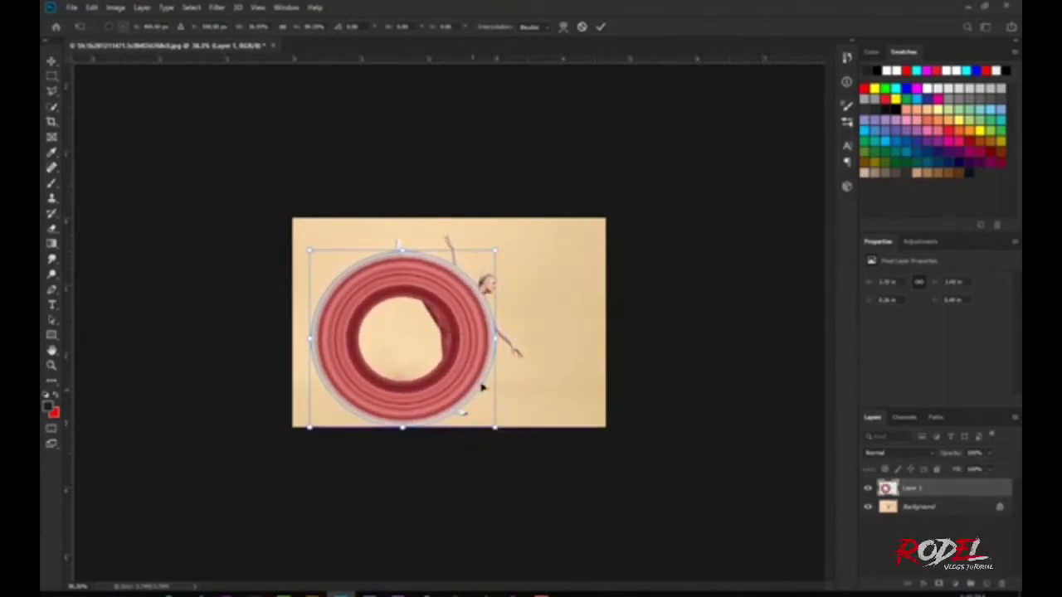
{"action": "left_click_drag", "start_coordinate": [477, 390], "coordinate": [516, 387]}
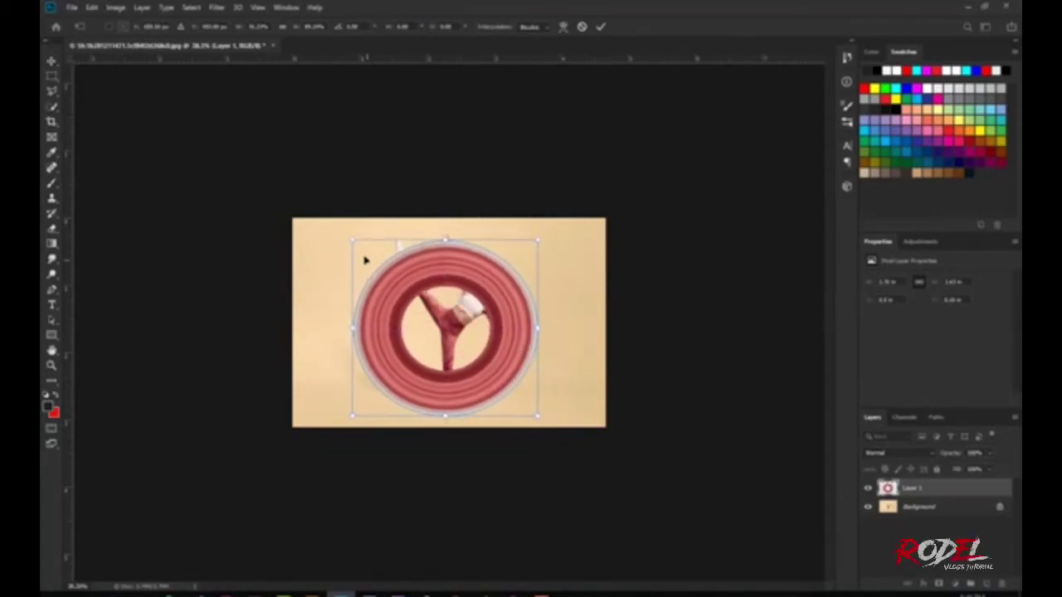
{"action": "left_click_drag", "start_coordinate": [352, 239], "coordinate": [331, 228]}
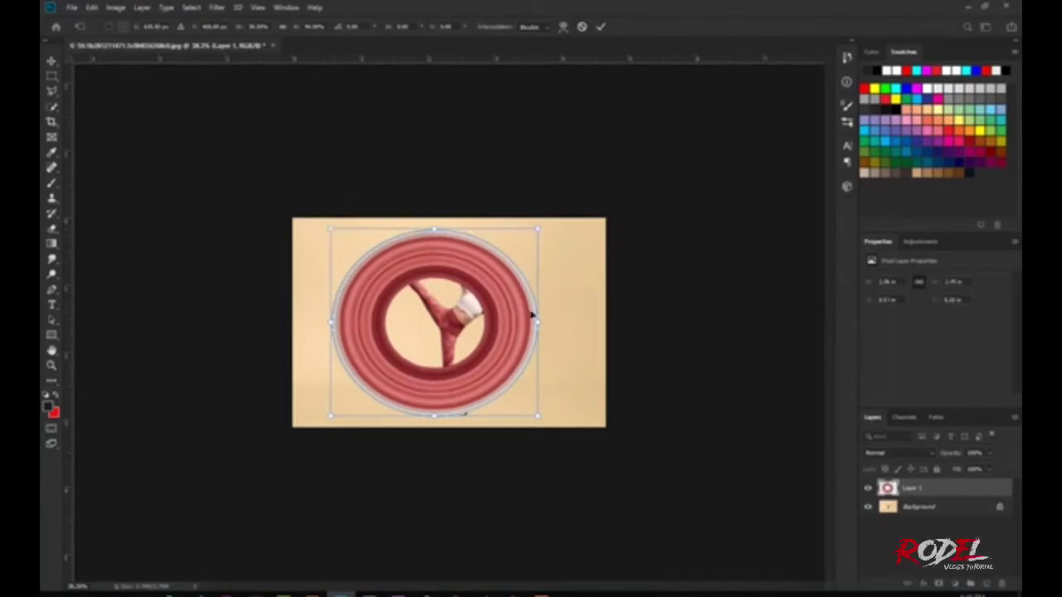
{"action": "left_click_drag", "start_coordinate": [539, 321], "coordinate": [521, 328]}
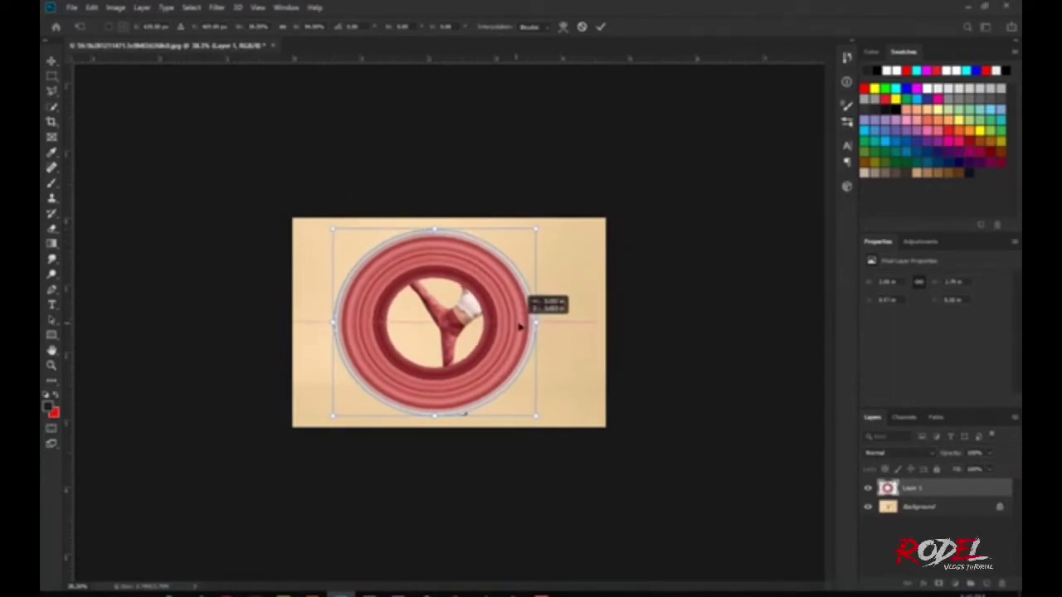
{"action": "key", "text": "ctrl+plus"}
{"action": "key", "text": "ctrl+plus"}
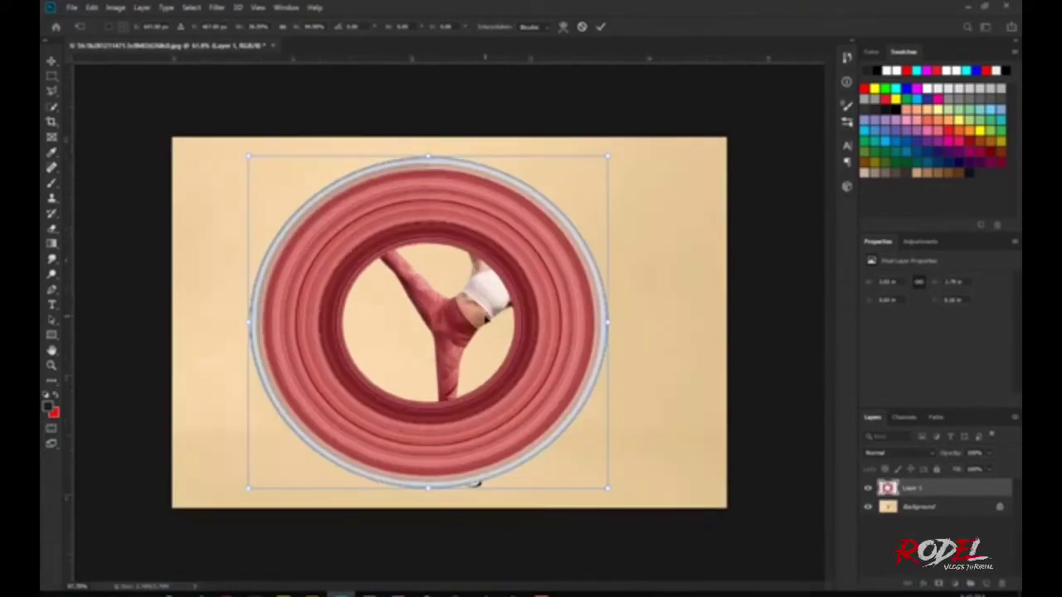
{"action": "key", "text": "ctrl+plus"}
Commit the ring's circular transform and look through the Smudge tool's brush presets
{"action": "left_click", "coordinate": [601, 27]}
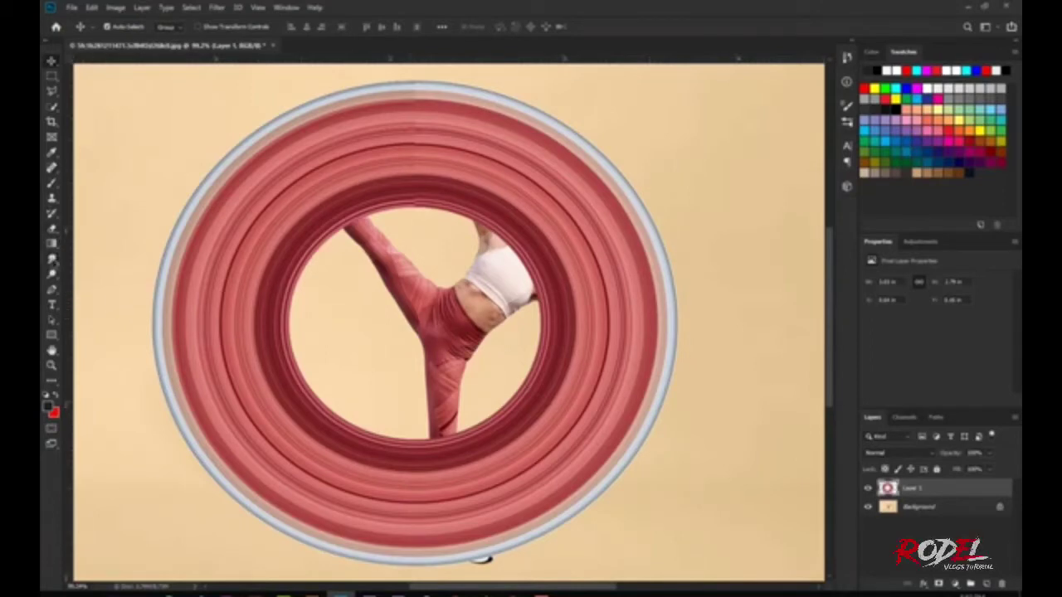
{"action": "left_click", "coordinate": [51, 259]}
{"action": "scroll", "coordinate": [348, 215], "scroll_direction": "up", "scroll_amount": 3}
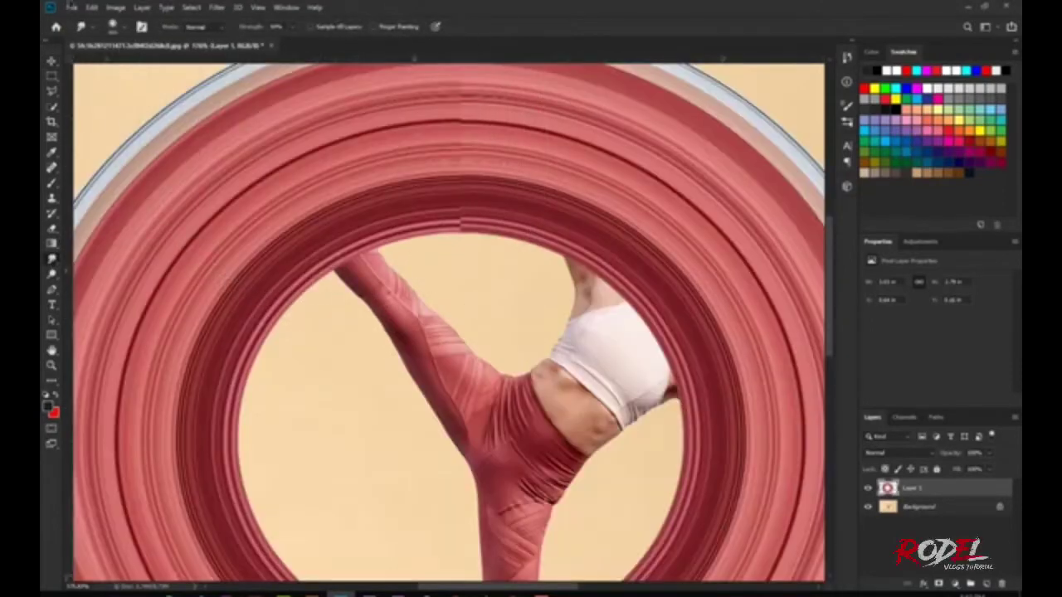
{"action": "left_click", "coordinate": [121, 28]}
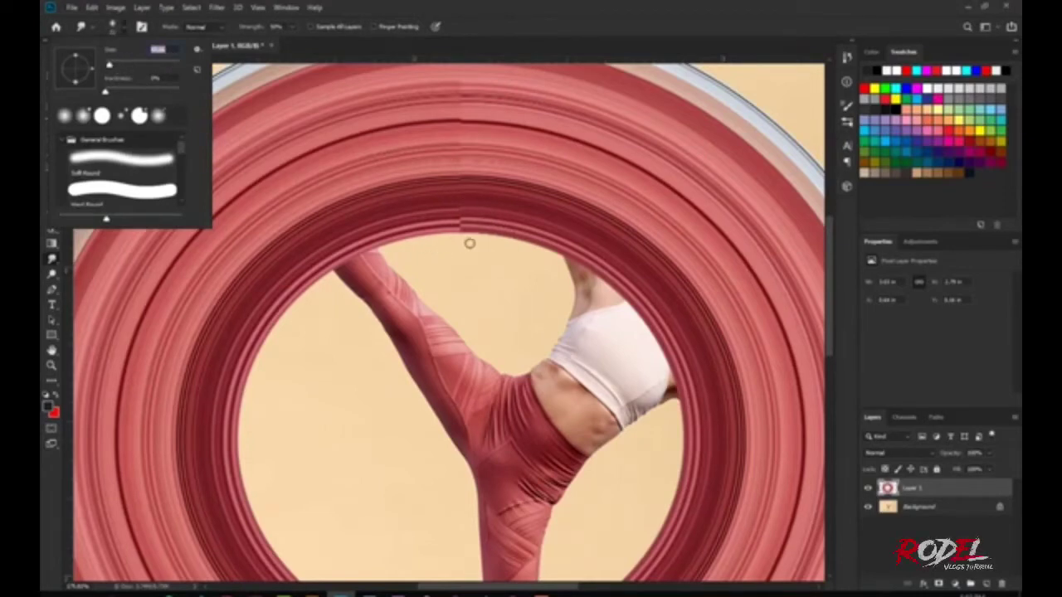
{"action": "left_click", "coordinate": [470, 243]}
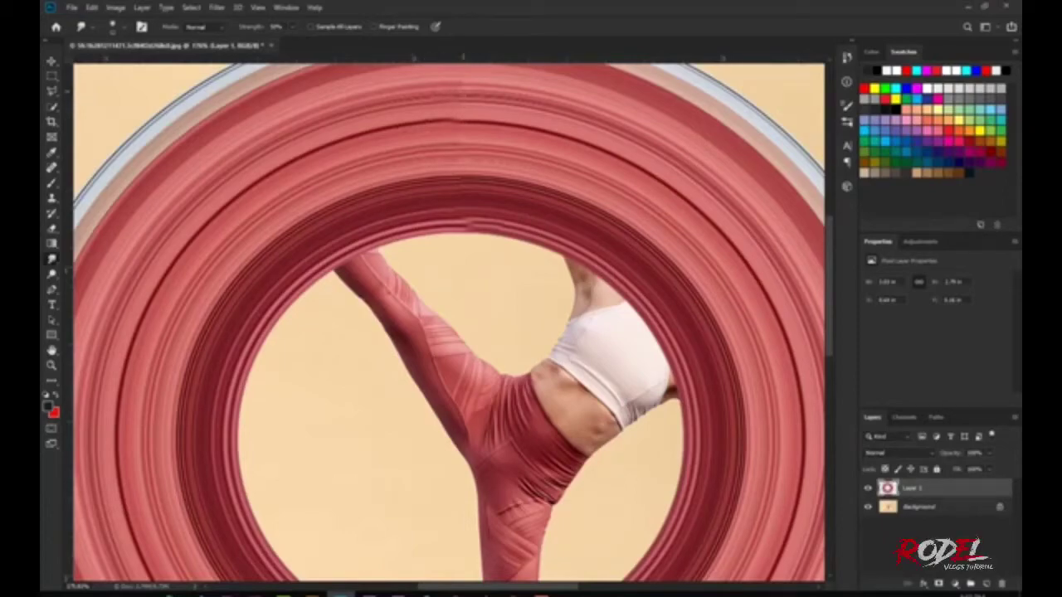
Zoom out and back in to frame the whole ring and dancer
{"action": "key", "text": "ctrl+minus"}
{"action": "key", "text": "ctrl+minus"}
{"action": "key", "text": "ctrl+minus"}
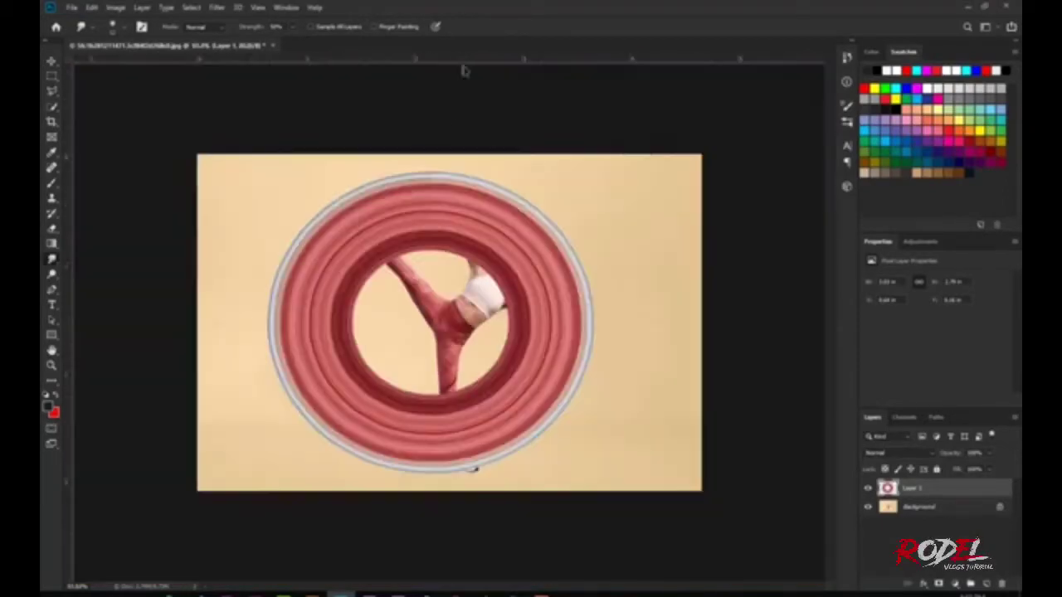
{"action": "key", "text": "ctrl+plus"}
{"action": "key", "text": "ctrl+plus"}
{"action": "key", "text": "ctrl+minus"}
{"action": "key", "text": "ctrl+minus"}
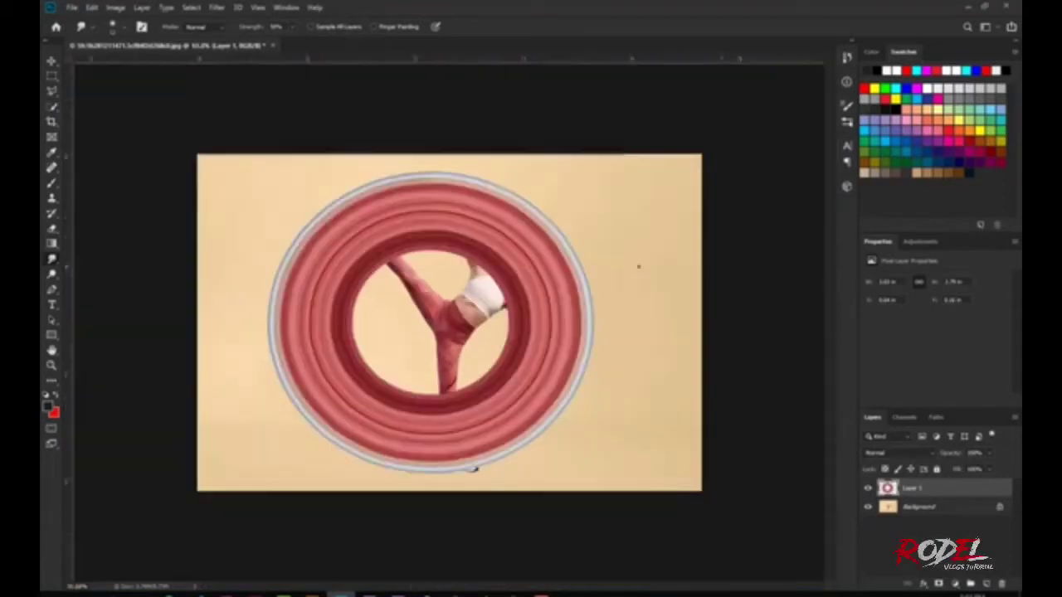
{"action": "key", "text": "ctrl+plus"}
{"action": "key", "text": "ctrl+plus"}
{"action": "key", "text": "ctrl+plus"}
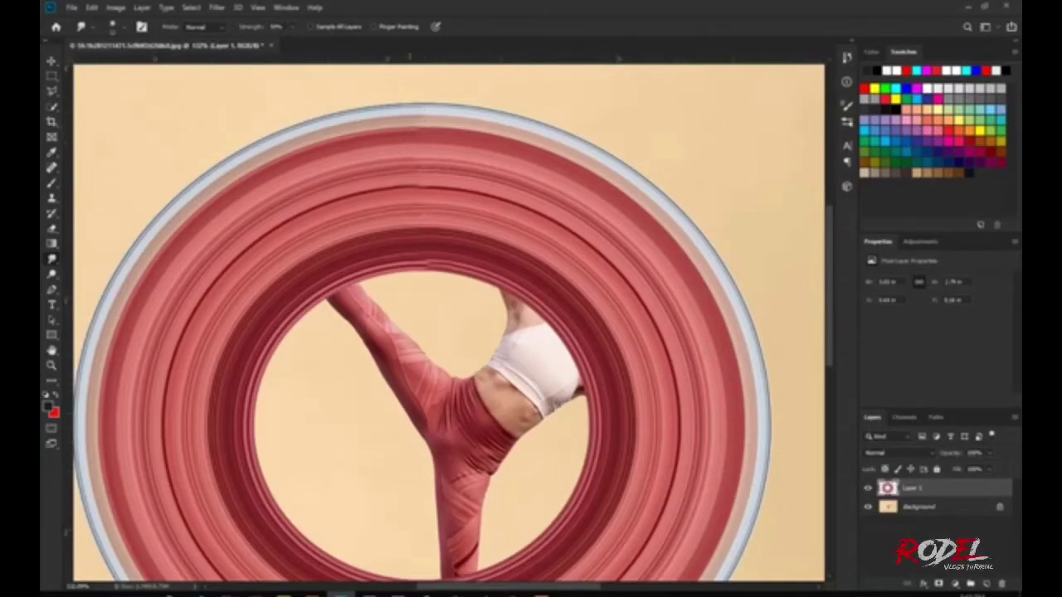
{"action": "key", "text": "ctrl+minus"}
{"action": "key", "text": "ctrl+minus"}
{"action": "key", "text": "ctrl+plus"}
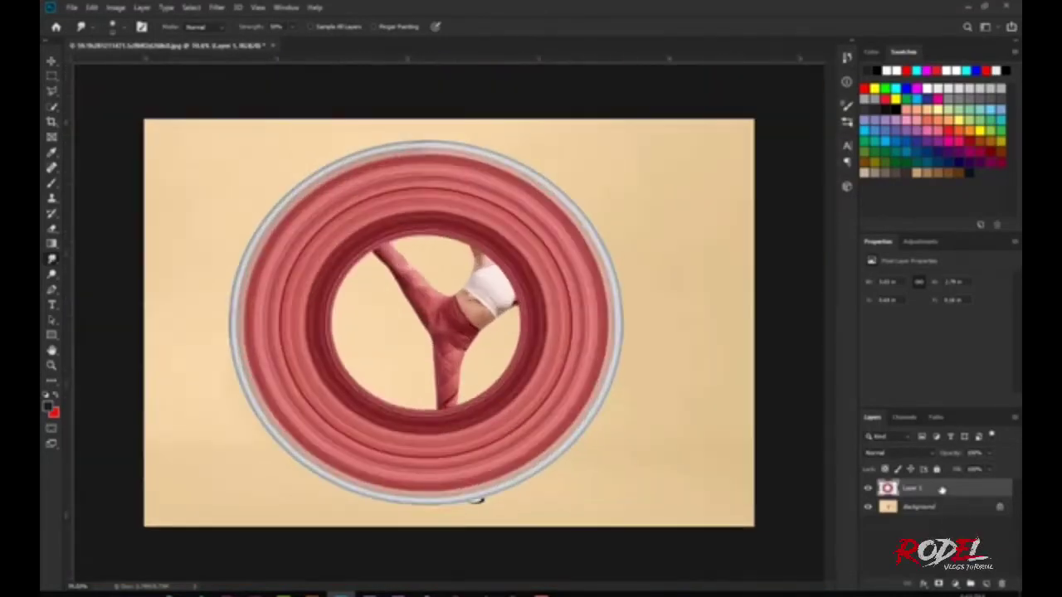
Lower Layer 1's opacity to reveal the dancer and place a first Pen point on the ring's edge
{"action": "left_click_drag", "start_coordinate": [960, 453], "coordinate": [943, 451]}
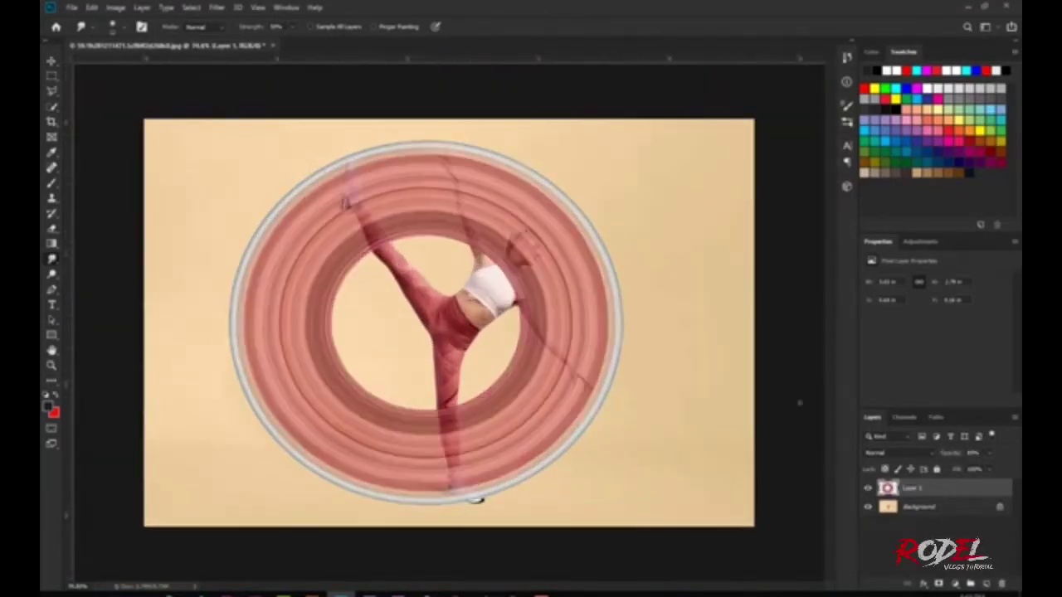
{"action": "scroll", "coordinate": [304, 143], "scroll_direction": "up", "scroll_amount": 1}
{"action": "scroll", "coordinate": [230, 93], "scroll_direction": "up", "scroll_amount": 1}
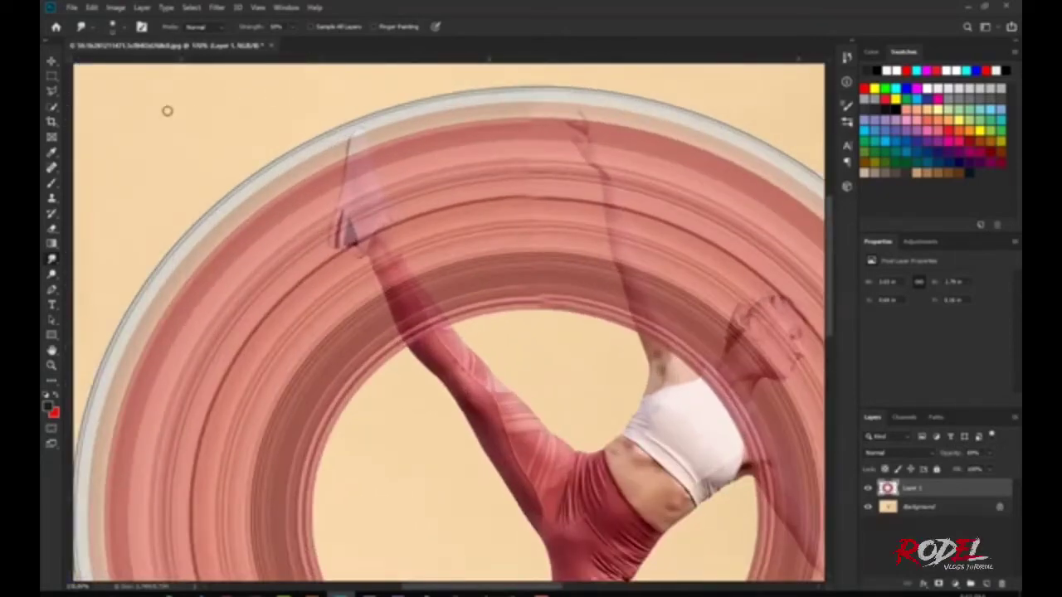
{"action": "left_click", "coordinate": [52, 288]}
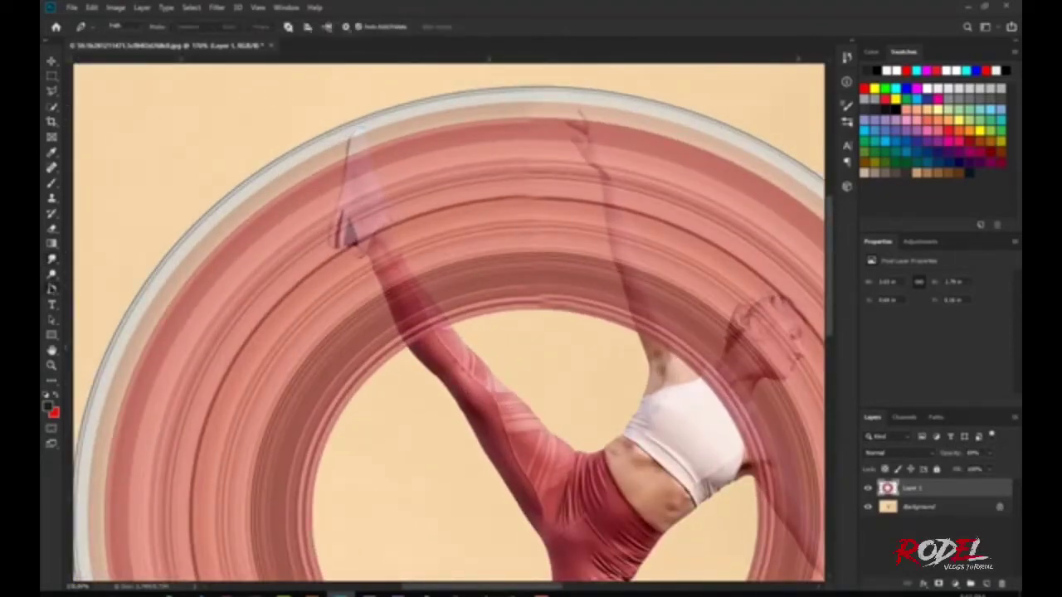
{"action": "scroll", "coordinate": [328, 184], "scroll_direction": "up", "scroll_amount": 1}
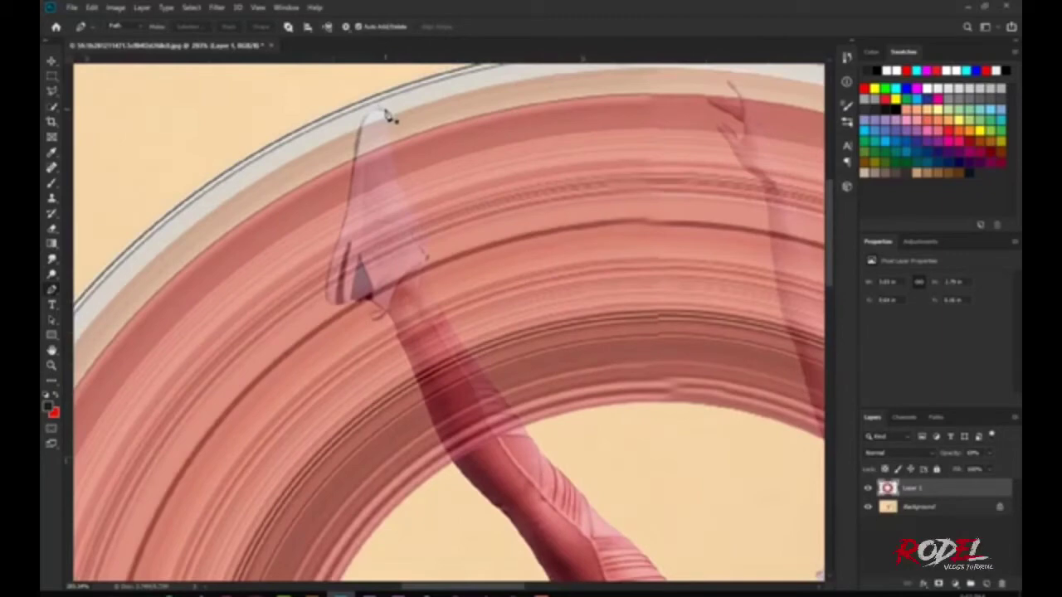
{"action": "left_click", "coordinate": [374, 93]}
{"action": "scroll", "coordinate": [375, 92], "scroll_direction": "down", "scroll_amount": 2}
{"action": "scroll", "coordinate": [185, 142], "scroll_direction": "down", "scroll_amount": 1}
{"action": "scroll", "coordinate": [185, 142], "scroll_direction": "down", "scroll_amount": 1}
{"action": "scroll", "coordinate": [121, 77], "scroll_direction": "up", "scroll_amount": 1}
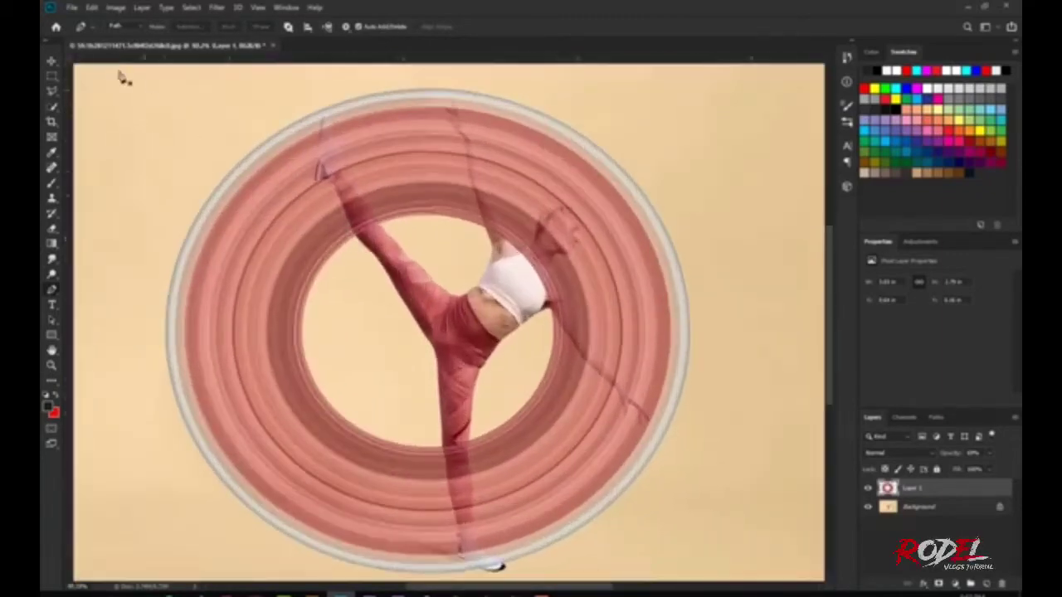
Nudge the ring layer slightly down with the Move tool and zoom in
{"action": "left_click", "coordinate": [51, 62]}
{"action": "left_click_drag", "start_coordinate": [423, 151], "coordinate": [424, 156]}
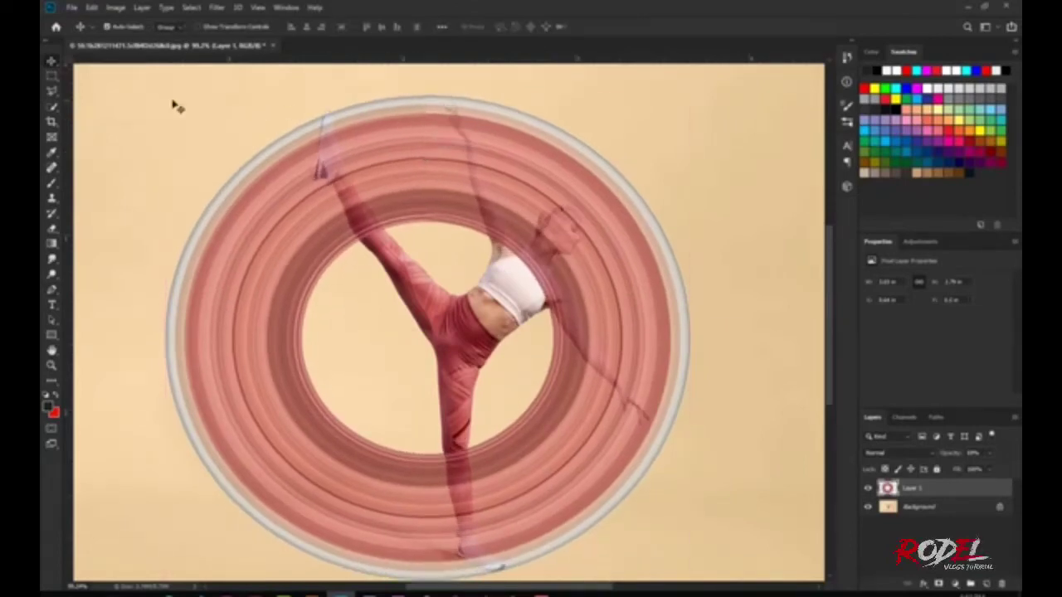
{"action": "key", "text": "ctrl+plus"}
Start a Pen path at the raised hand's tip, anchoring its outer edge, bottom and wrist
{"action": "left_click", "coordinate": [52, 288]}
{"action": "scroll", "coordinate": [387, 130], "scroll_direction": "up", "scroll_amount": 3}
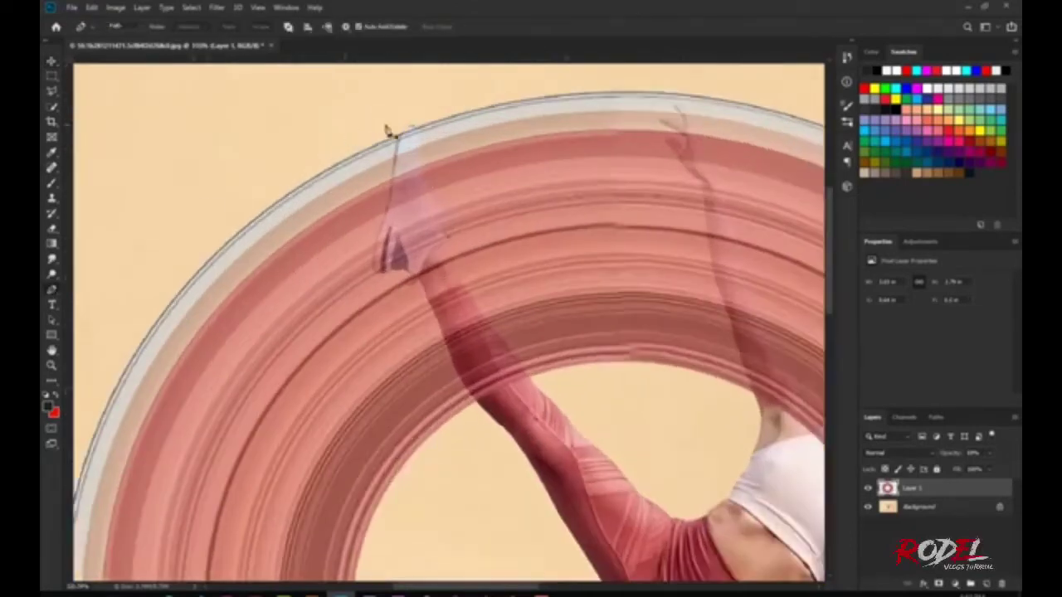
{"action": "scroll", "coordinate": [411, 134], "scroll_direction": "up", "scroll_amount": 2}
{"action": "left_click", "coordinate": [414, 132]}
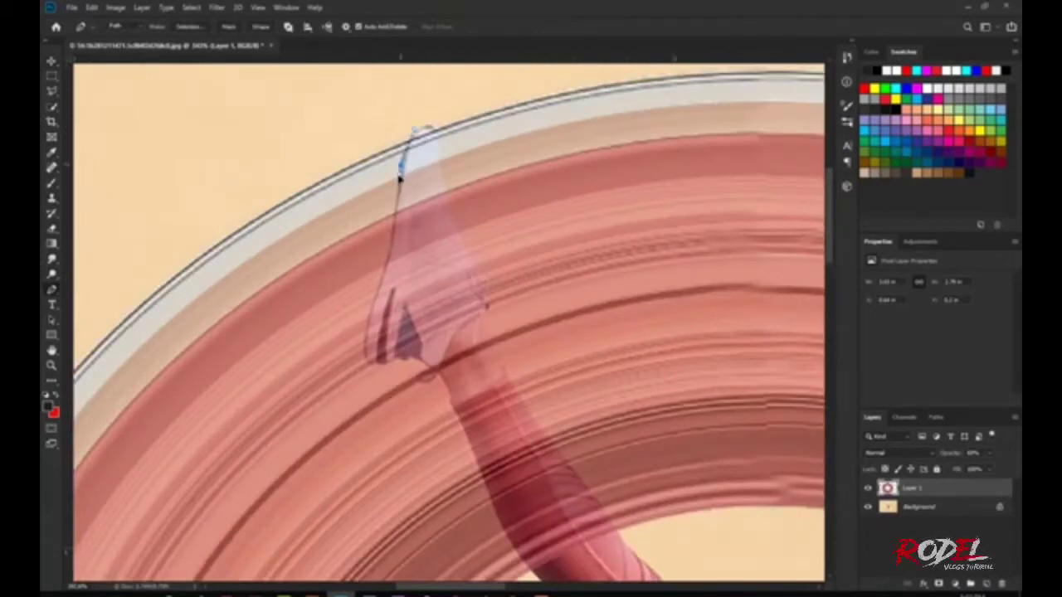
{"action": "left_click", "coordinate": [367, 319]}
{"action": "scroll", "coordinate": [389, 366], "scroll_direction": "up", "scroll_amount": 3}
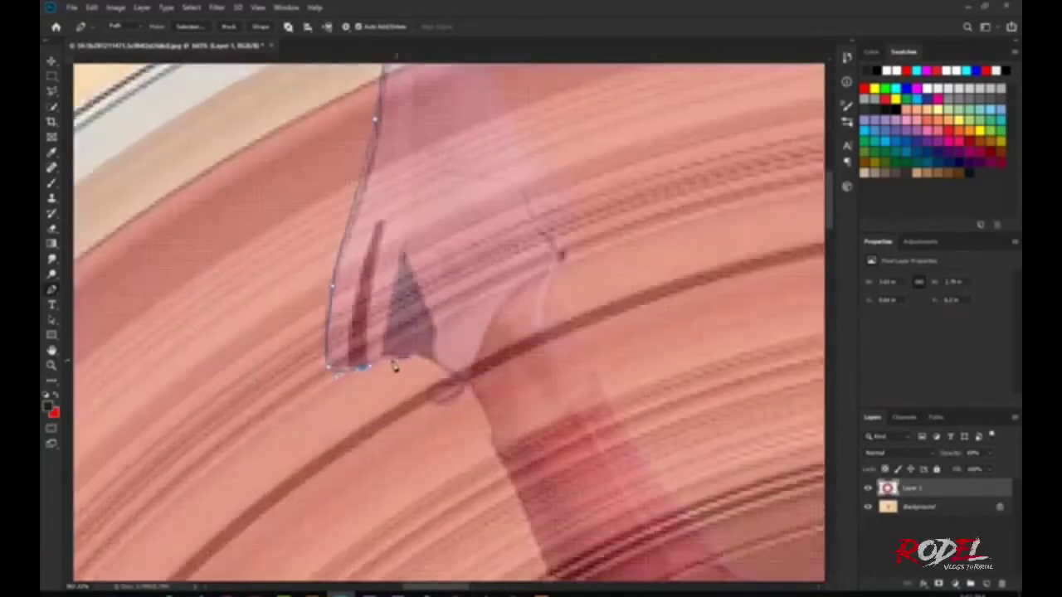
{"action": "scroll", "coordinate": [390, 362], "scroll_direction": "up", "scroll_amount": 3}
{"action": "left_click", "coordinate": [404, 358]}
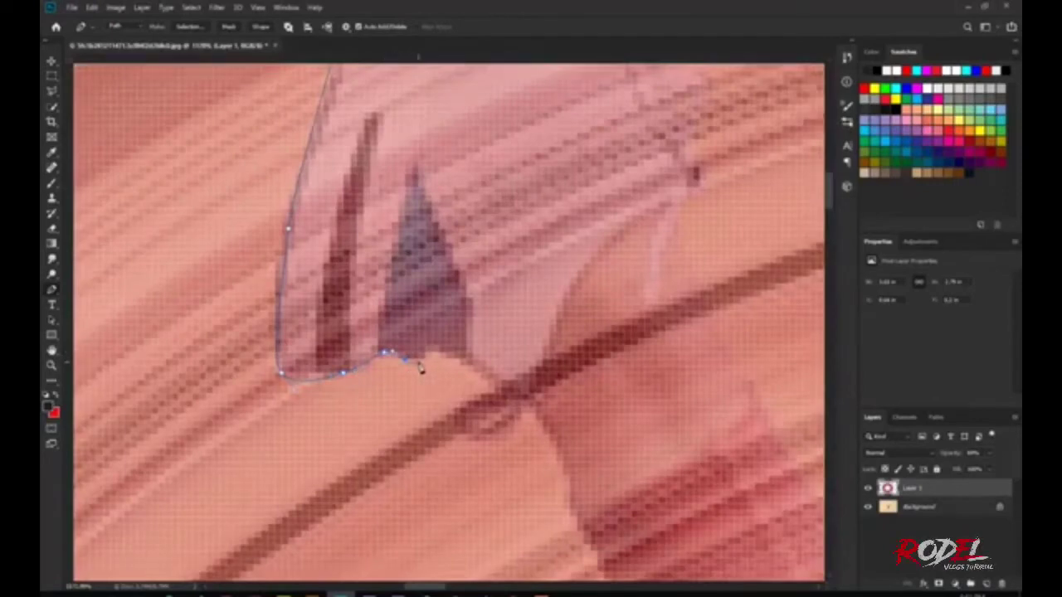
{"action": "left_click", "coordinate": [433, 347]}
{"action": "left_click", "coordinate": [493, 380]}
Extend the path with anchors down the arm and along the leg's edge
{"action": "scroll", "coordinate": [558, 435], "scroll_direction": "down", "scroll_amount": 3}
{"action": "scroll", "coordinate": [570, 477], "scroll_direction": "up", "scroll_amount": 3}
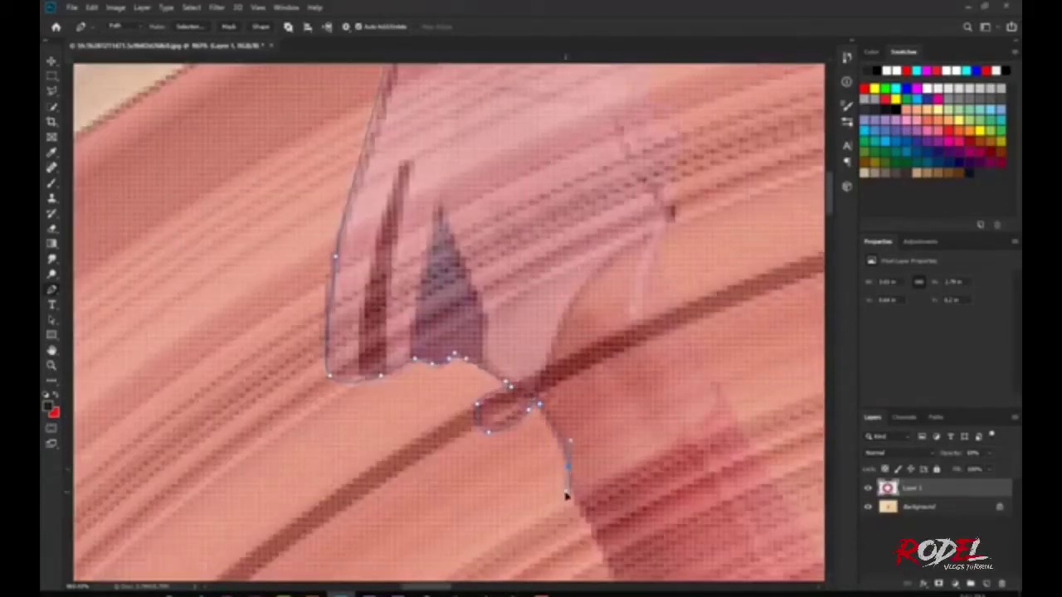
{"action": "scroll", "coordinate": [581, 516], "scroll_direction": "down", "scroll_amount": 5}
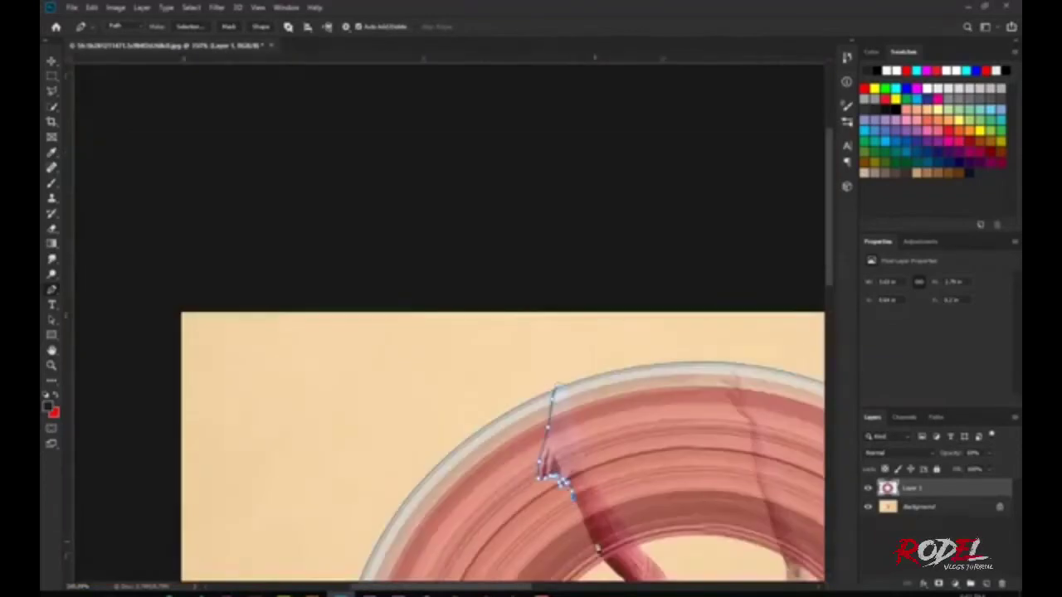
{"action": "scroll", "coordinate": [415, 332], "scroll_direction": "down", "scroll_amount": 3}
{"action": "scroll", "coordinate": [249, 114], "scroll_direction": "down", "scroll_amount": 3}
{"action": "scroll", "coordinate": [353, 212], "scroll_direction": "up", "scroll_amount": 3}
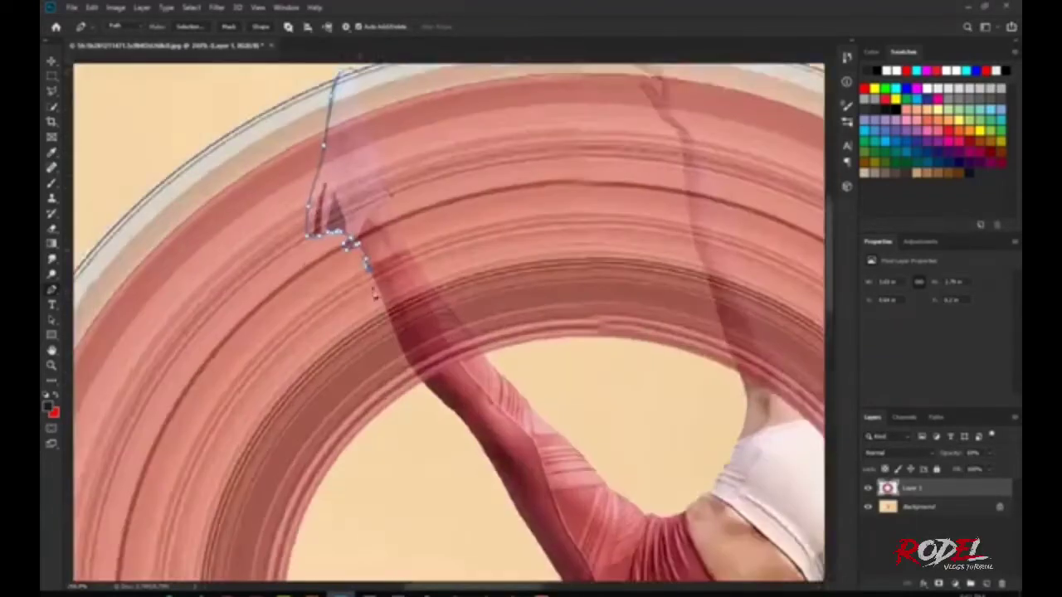
{"action": "scroll", "coordinate": [373, 249], "scroll_direction": "up", "scroll_amount": 3}
{"action": "scroll", "coordinate": [387, 282], "scroll_direction": "up", "scroll_amount": 2}
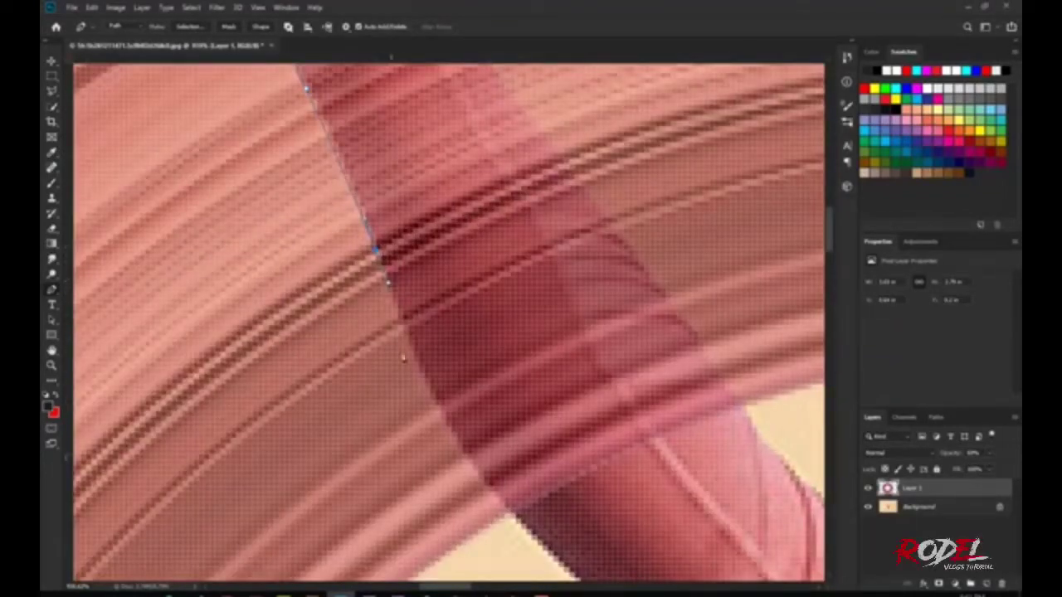
{"action": "left_click", "coordinate": [492, 495]}
{"action": "scroll", "coordinate": [511, 519], "scroll_direction": "down", "scroll_amount": 3}
{"action": "scroll", "coordinate": [481, 498], "scroll_direction": "down", "scroll_amount": 2}
{"action": "scroll", "coordinate": [417, 384], "scroll_direction": "down", "scroll_amount": 2}
{"action": "scroll", "coordinate": [416, 384], "scroll_direction": "up", "scroll_amount": 2}
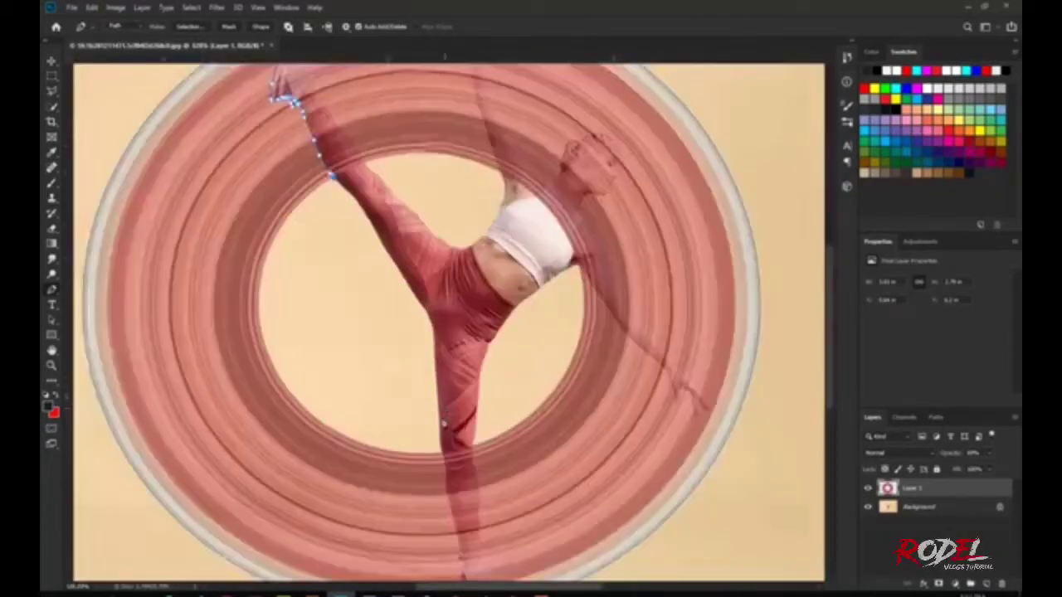
{"action": "scroll", "coordinate": [435, 487], "scroll_direction": "up", "scroll_amount": 2}
{"action": "left_click", "coordinate": [438, 486]}
{"action": "scroll", "coordinate": [444, 496], "scroll_direction": "up", "scroll_amount": 2}
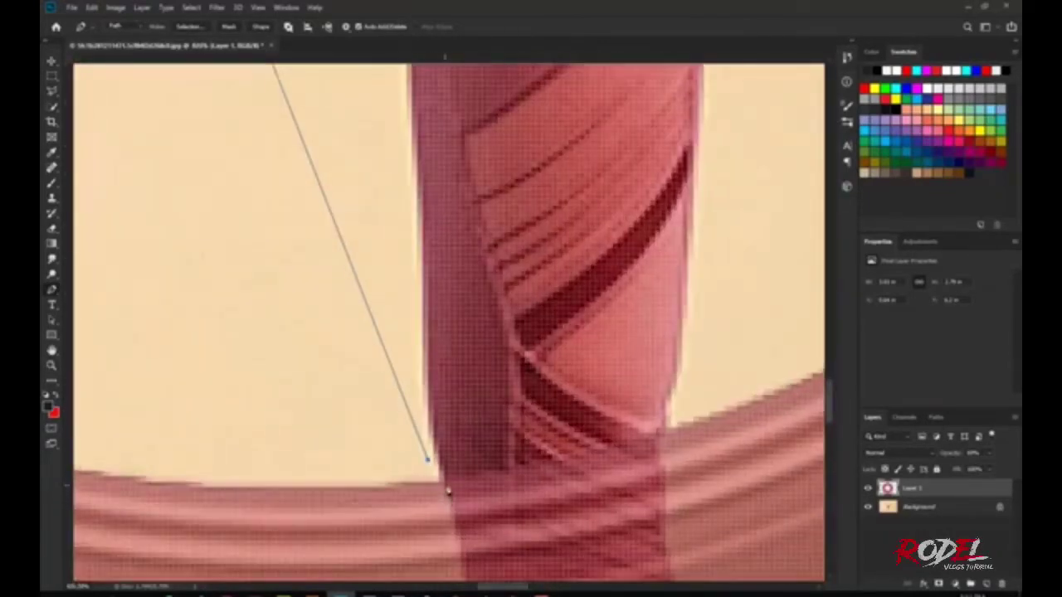
Add curved Pen anchors down the leg's edge to near the ankle
{"action": "scroll", "coordinate": [448, 502], "scroll_direction": "down", "scroll_amount": 2}
{"action": "scroll", "coordinate": [446, 496], "scroll_direction": "down", "scroll_amount": 2}
{"action": "scroll", "coordinate": [443, 486], "scroll_direction": "down", "scroll_amount": 2}
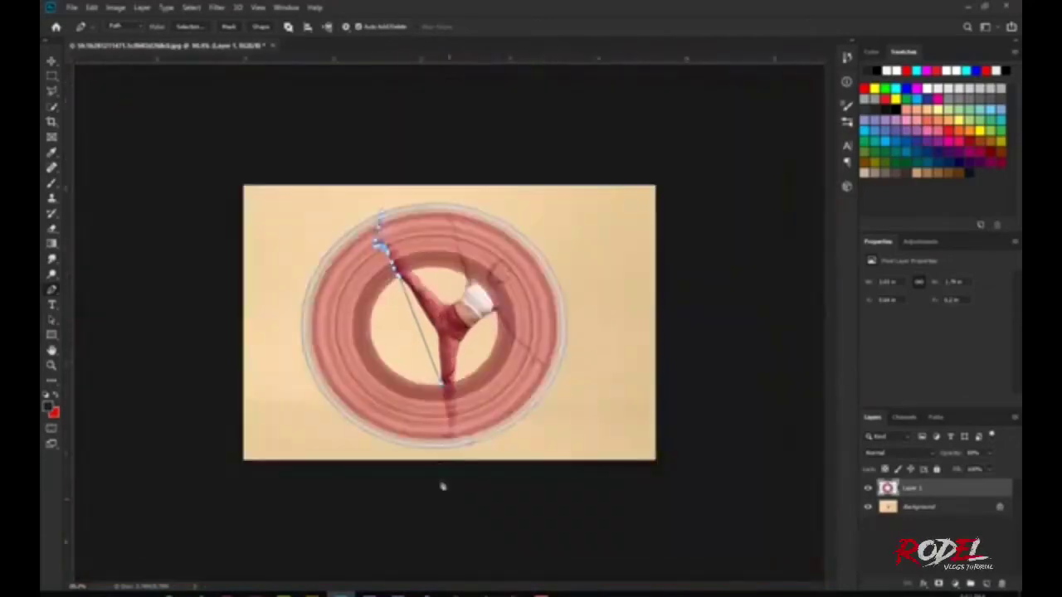
{"action": "scroll", "coordinate": [442, 486], "scroll_direction": "up", "scroll_amount": 2}
{"action": "scroll", "coordinate": [436, 490], "scroll_direction": "up", "scroll_amount": 2}
{"action": "scroll", "coordinate": [441, 423], "scroll_direction": "up", "scroll_amount": 1}
{"action": "scroll", "coordinate": [422, 414], "scroll_direction": "up", "scroll_amount": 1}
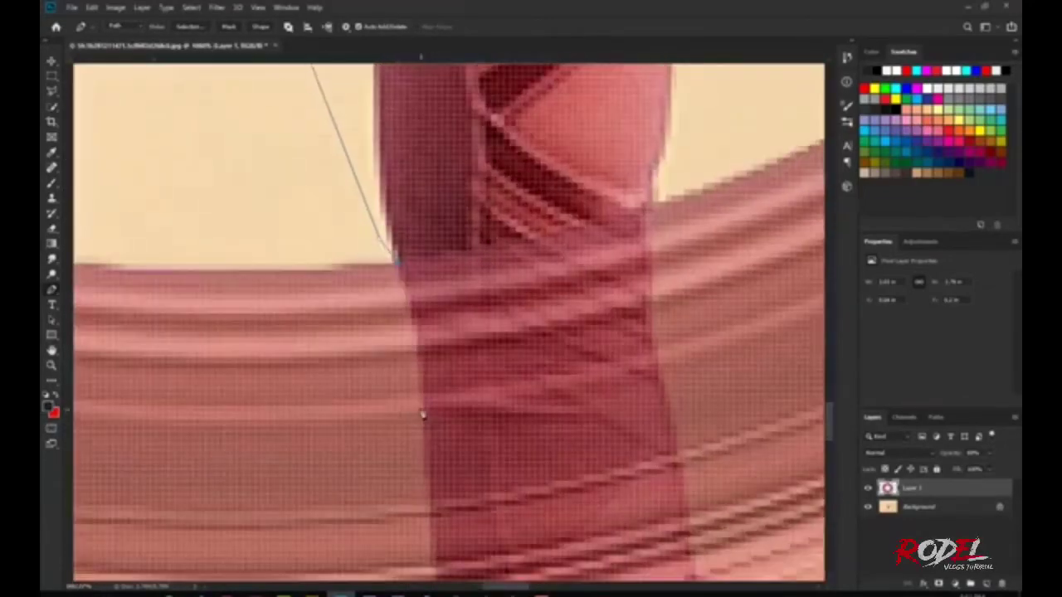
{"action": "left_click_drag", "start_coordinate": [422, 414], "coordinate": [423, 437]}
{"action": "left_click_drag", "start_coordinate": [830, 422], "coordinate": [829, 440]}
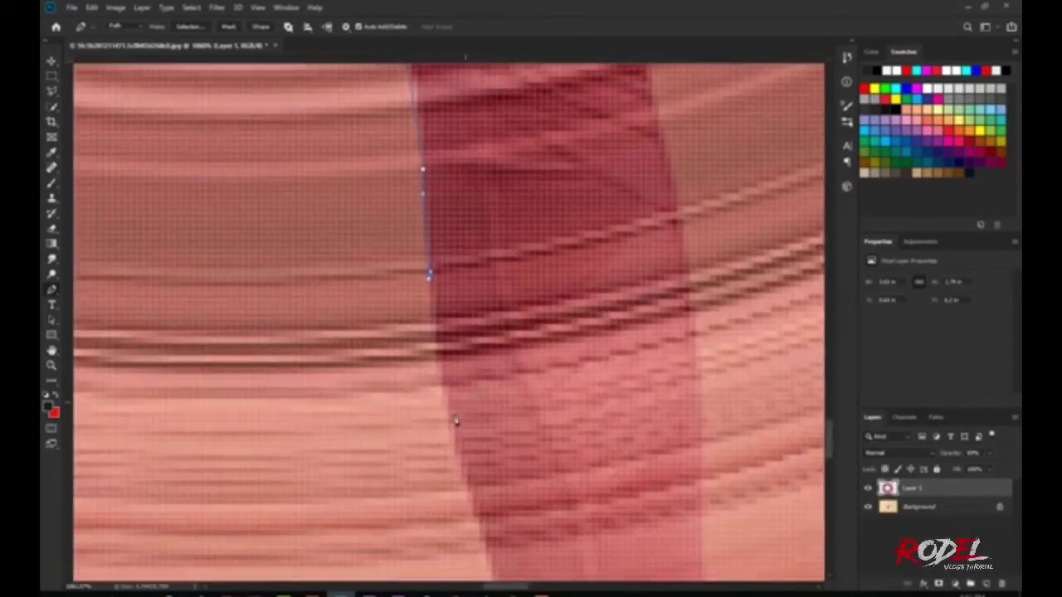
{"action": "left_click_drag", "start_coordinate": [448, 431], "coordinate": [458, 470]}
{"action": "left_click_drag", "start_coordinate": [831, 437], "coordinate": [832, 463]}
{"action": "left_click_drag", "start_coordinate": [503, 302], "coordinate": [511, 342]}
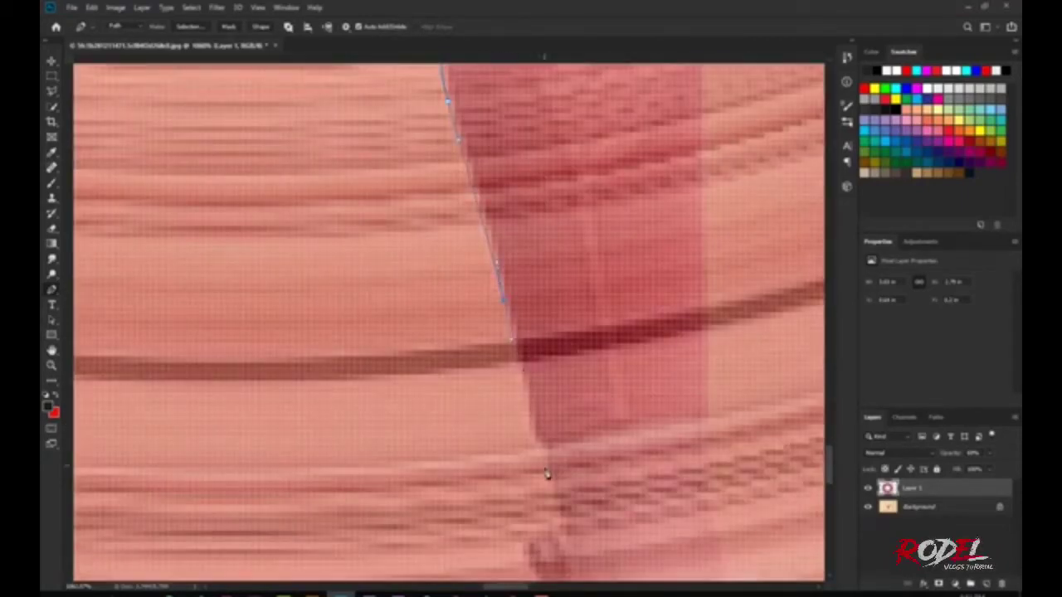
{"action": "left_click_drag", "start_coordinate": [546, 469], "coordinate": [547, 492]}
{"action": "left_click_drag", "start_coordinate": [834, 464], "coordinate": [833, 481]}
{"action": "left_click_drag", "start_coordinate": [560, 284], "coordinate": [529, 309]}
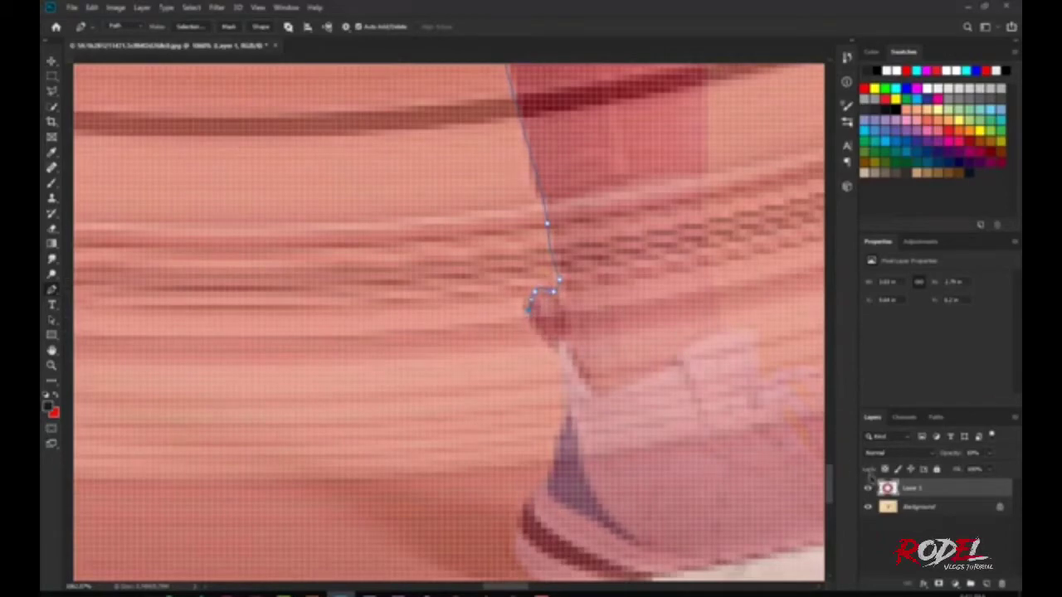
Hide Layer 1 and continue the path along the shoe's heel to its sole
{"action": "left_click", "coordinate": [867, 488]}
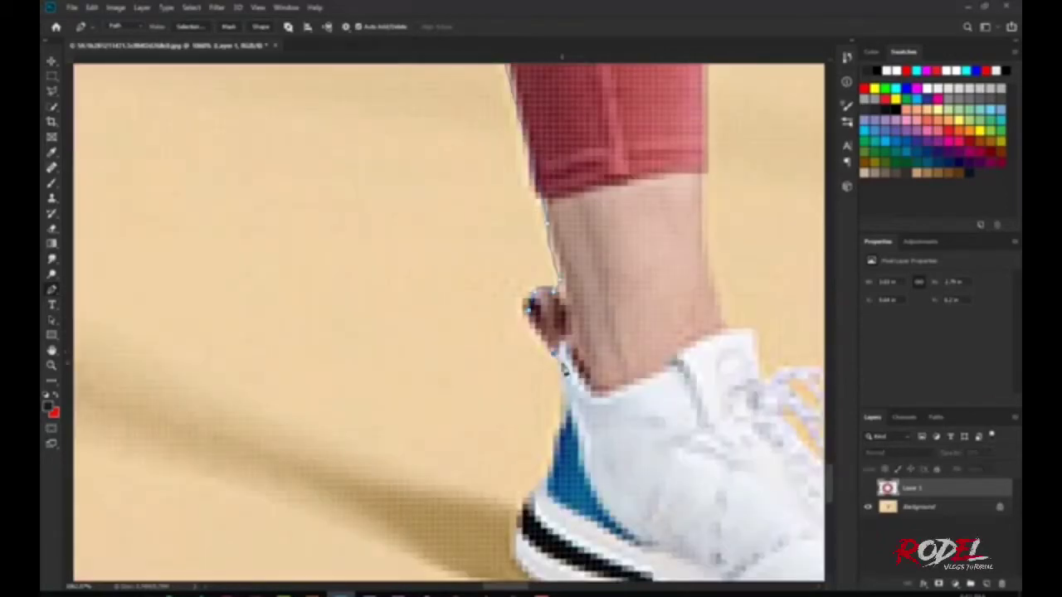
{"action": "left_click", "coordinate": [558, 428]}
{"action": "scroll", "coordinate": [492, 540], "scroll_direction": "down", "scroll_amount": 3, "text": "alt"}
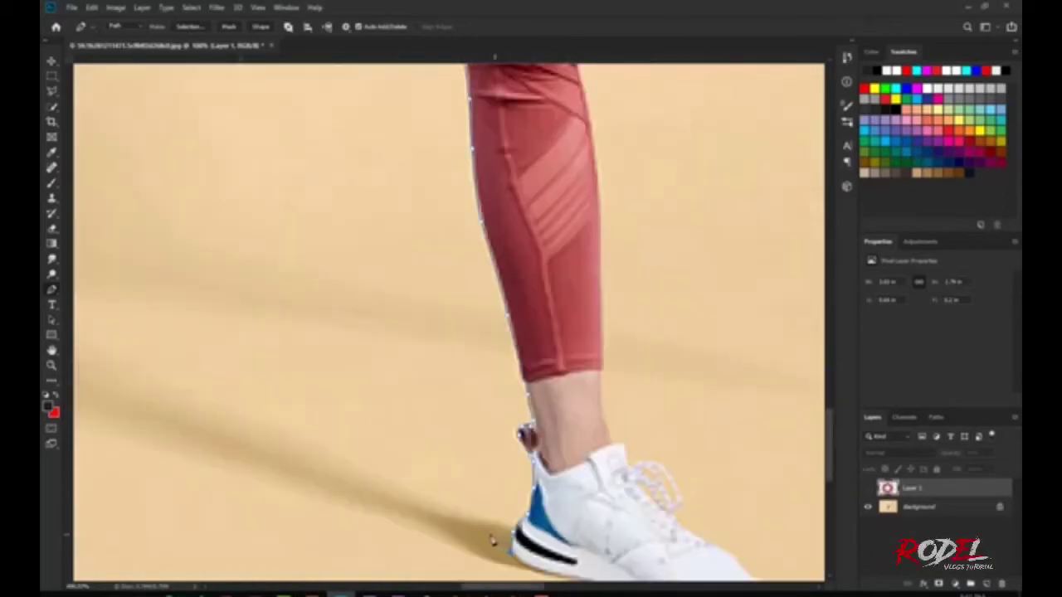
{"action": "scroll", "coordinate": [492, 540], "scroll_direction": "down", "scroll_amount": 3, "text": "alt"}
{"action": "scroll", "coordinate": [541, 566], "scroll_direction": "up", "scroll_amount": 3, "text": "alt"}
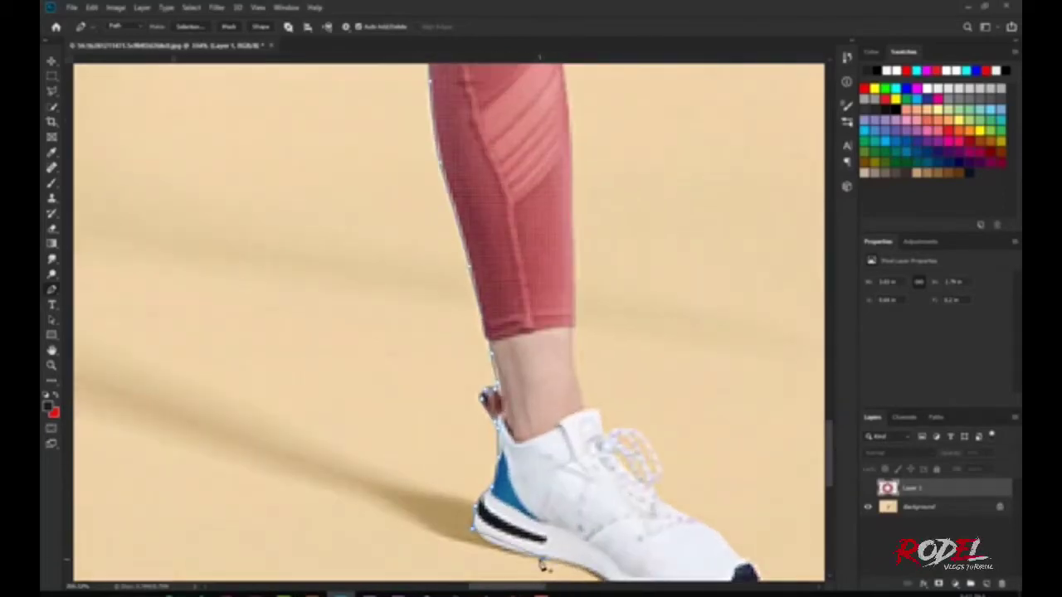
{"action": "scroll", "coordinate": [541, 565], "scroll_direction": "up", "scroll_amount": 3, "text": "alt"}
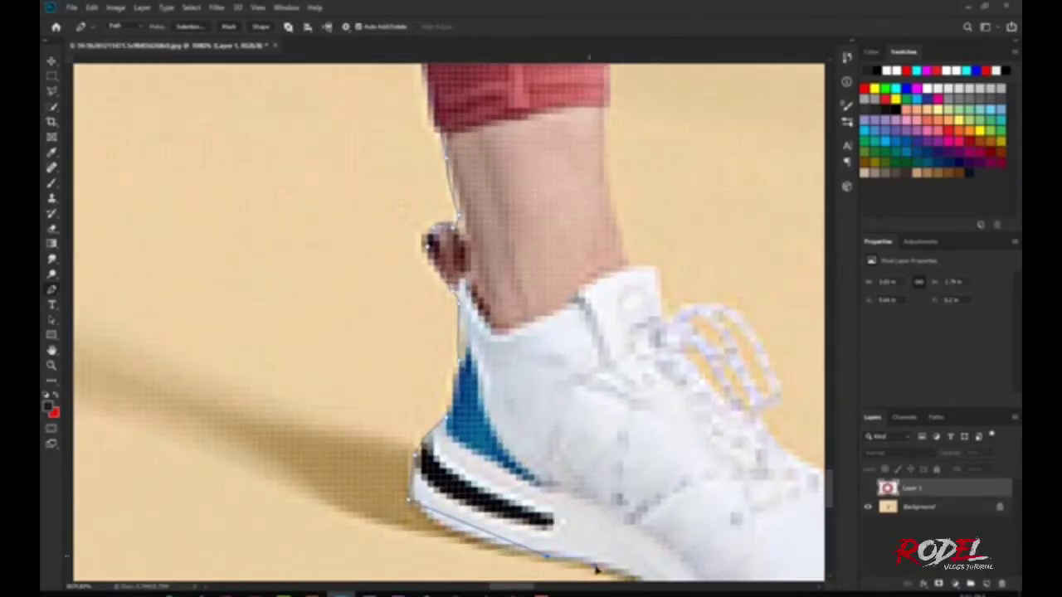
{"action": "left_click", "coordinate": [470, 540]}
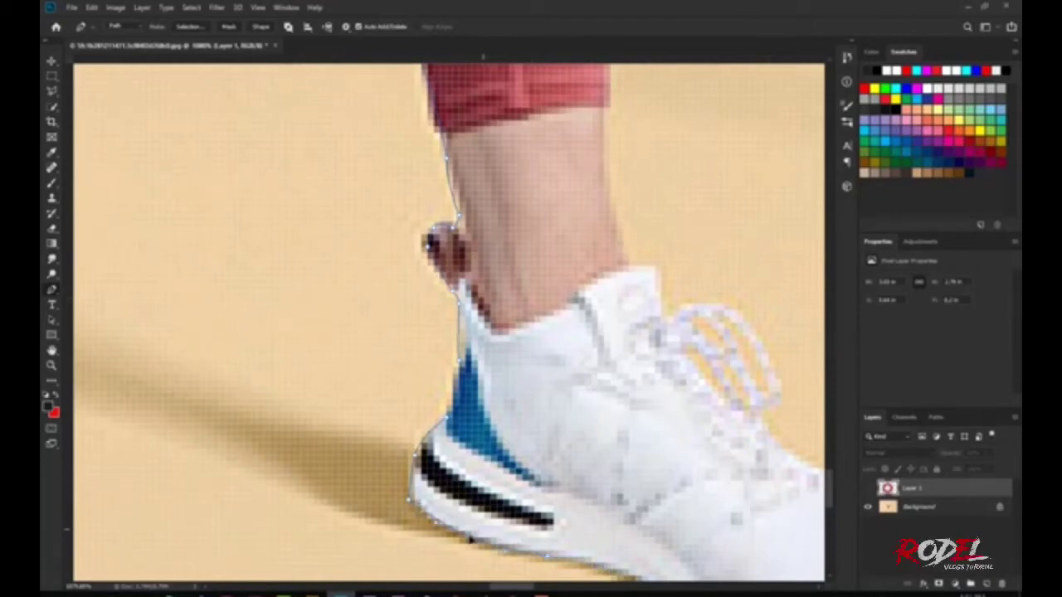
{"action": "scroll", "coordinate": [552, 564], "scroll_direction": "down", "scroll_amount": 3, "text": "alt"}
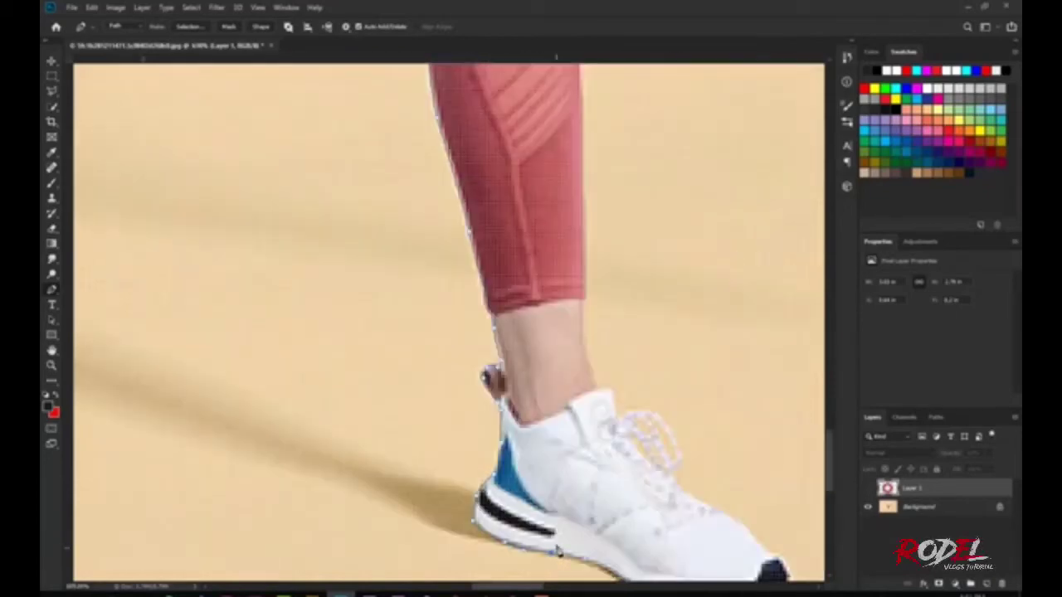
{"action": "scroll", "coordinate": [581, 562], "scroll_direction": "down", "scroll_amount": 2, "text": "alt"}
{"action": "scroll", "coordinate": [632, 560], "scroll_direction": "down", "scroll_amount": 1, "text": "alt"}
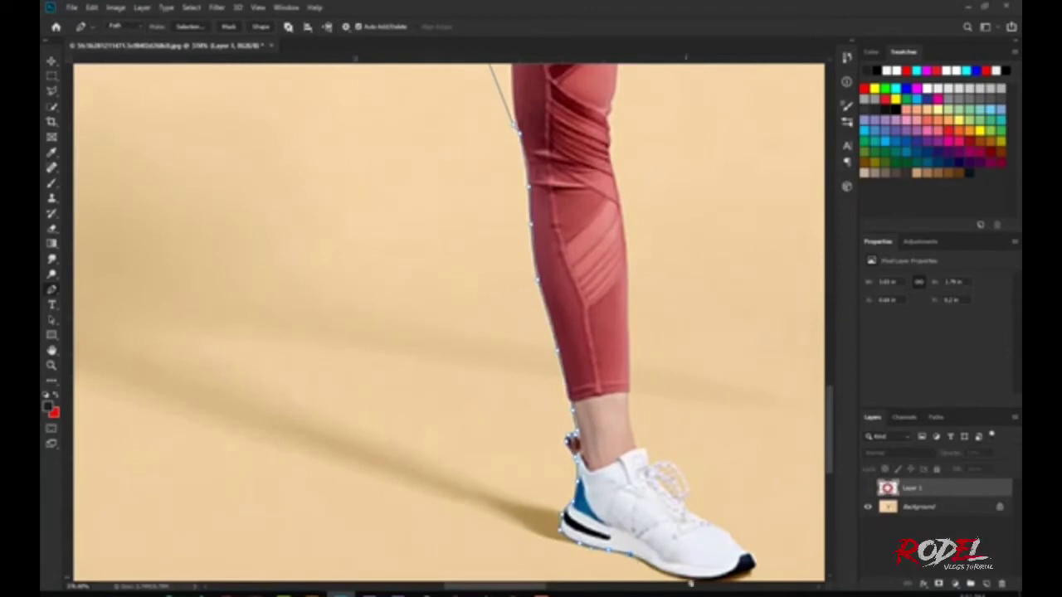
{"action": "scroll", "coordinate": [705, 576], "scroll_direction": "down", "scroll_amount": 1}
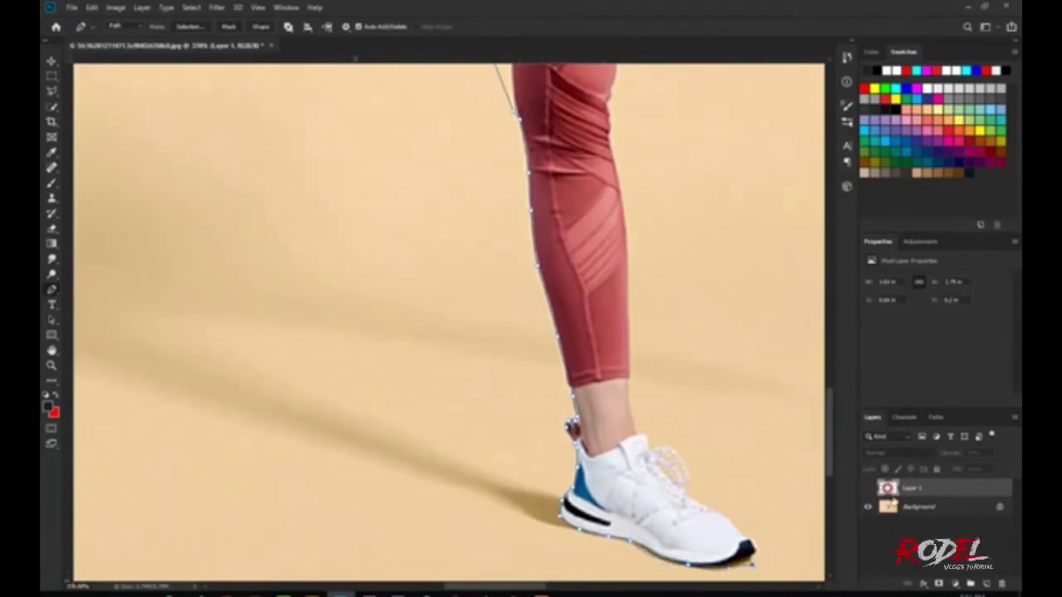
{"action": "scroll", "coordinate": [843, 494], "scroll_direction": "down", "scroll_amount": 2, "text": "alt"}
{"action": "scroll", "coordinate": [754, 487], "scroll_direction": "down", "scroll_amount": 2, "text": "alt"}
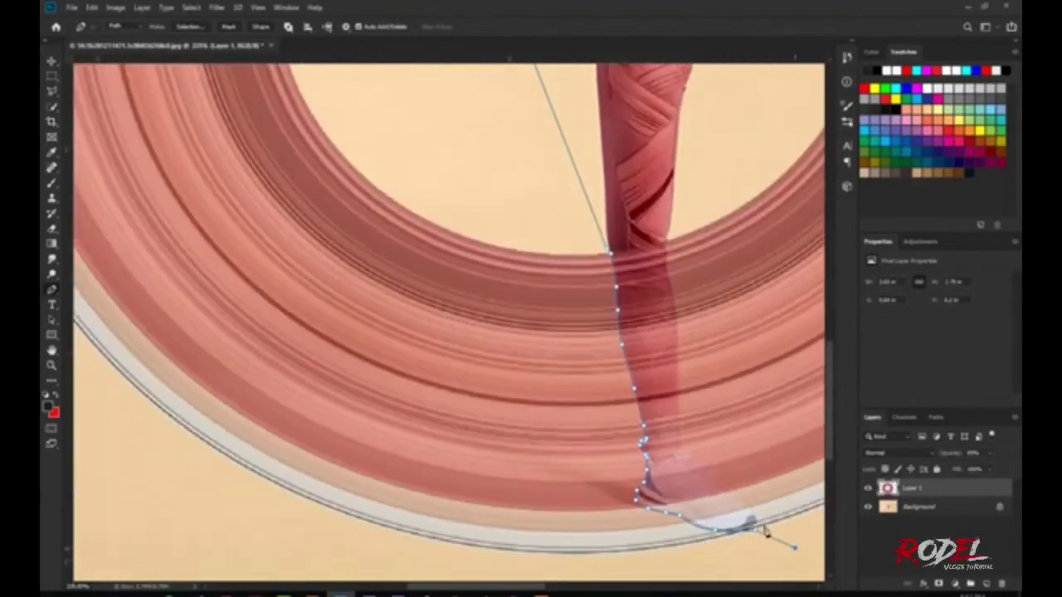
Trace a closed path around the ring's outer right side and across the top
{"action": "scroll", "coordinate": [711, 494], "scroll_direction": "down", "scroll_amount": 2, "text": "alt"}
{"action": "left_click", "coordinate": [640, 444]}
{"action": "left_click", "coordinate": [681, 279]}
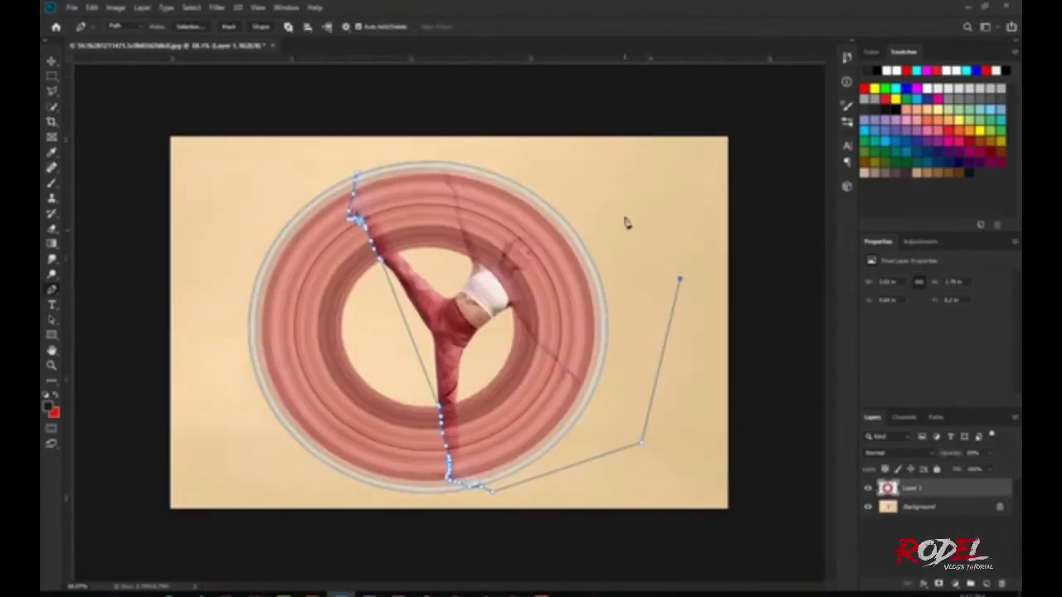
{"action": "left_click", "coordinate": [626, 208]}
{"action": "left_click", "coordinate": [534, 160]}
{"action": "left_click", "coordinate": [409, 150]}
{"action": "left_click", "coordinate": [359, 160]}
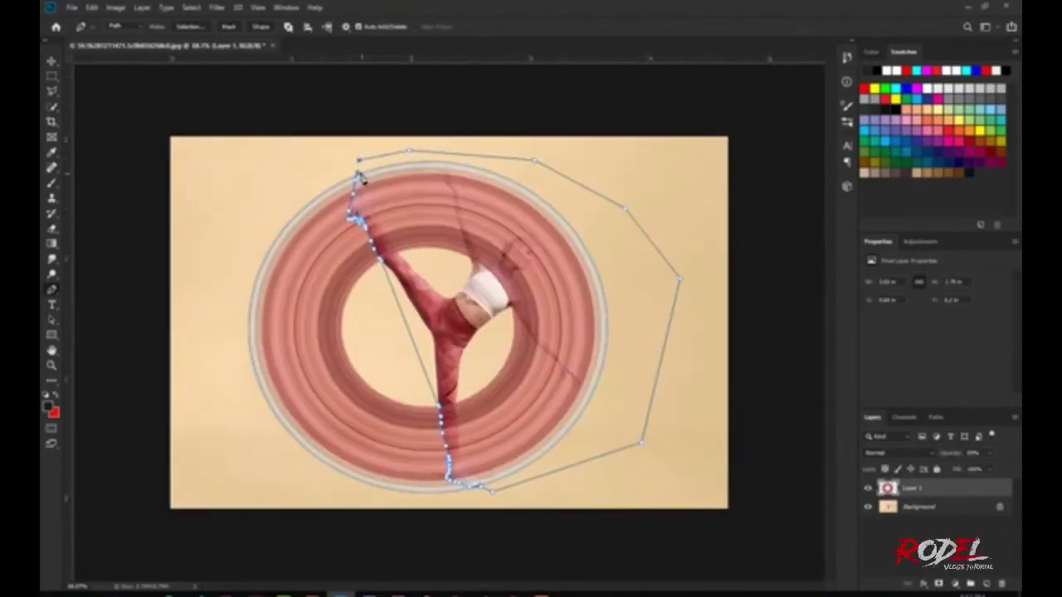
Turn the path into a selection, delete the arc section inside it, and deselect
{"action": "right_click", "coordinate": [385, 177]}
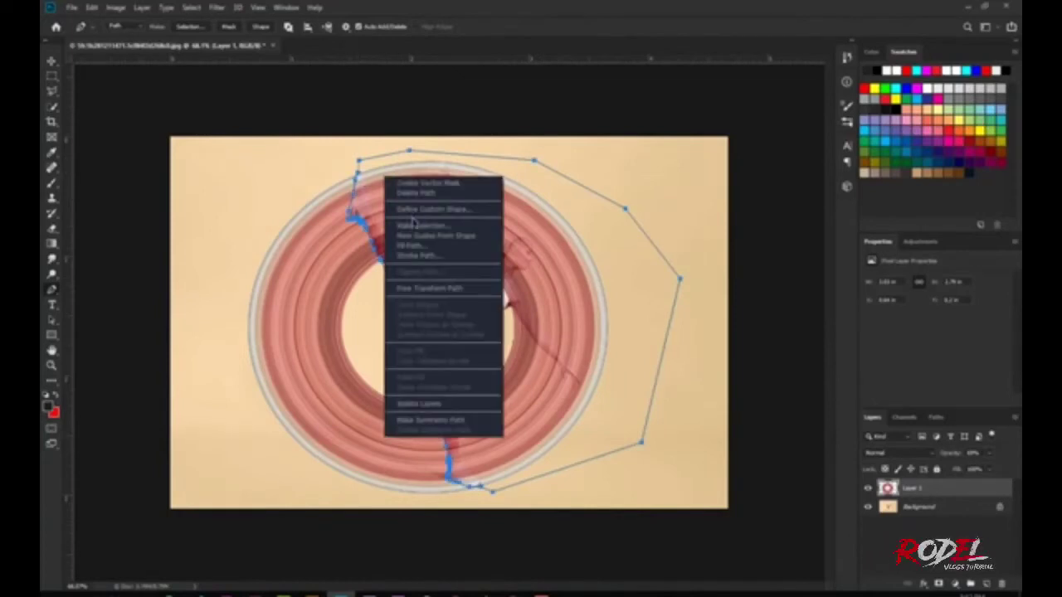
{"action": "left_click", "coordinate": [415, 228]}
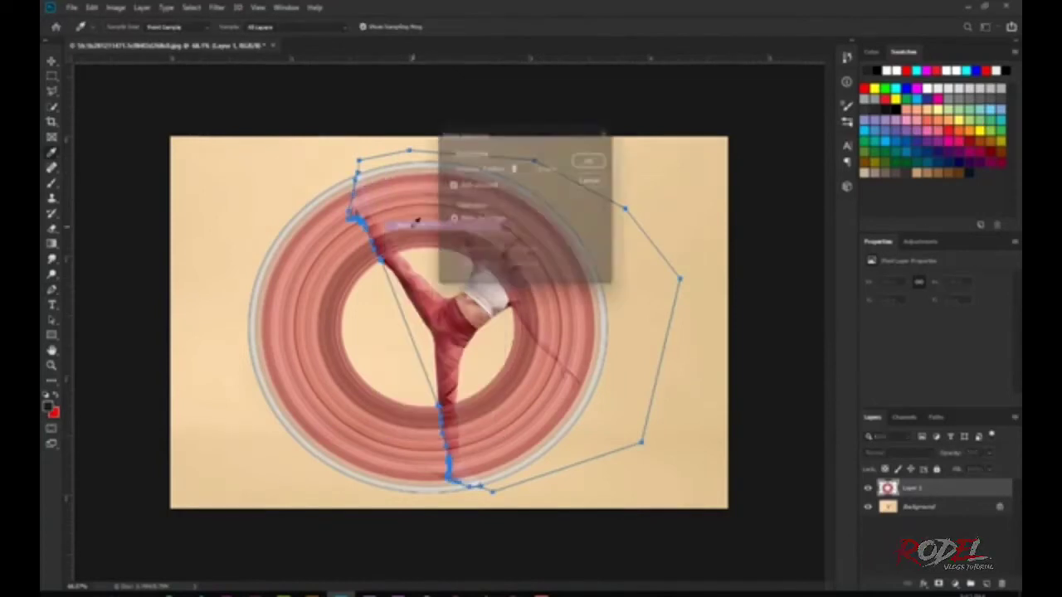
{"action": "left_click", "coordinate": [590, 161]}
{"action": "key", "text": "Delete"}
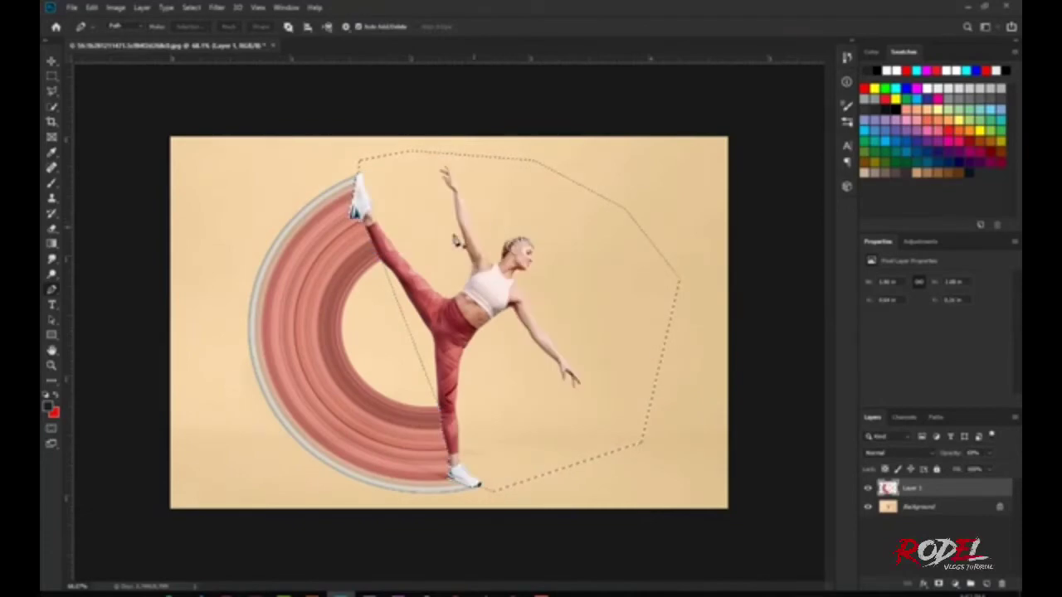
{"action": "key", "text": "ctrl+d"}
Zoom in and unlock the Background layer
{"action": "key", "text": "ctrl+plus"}
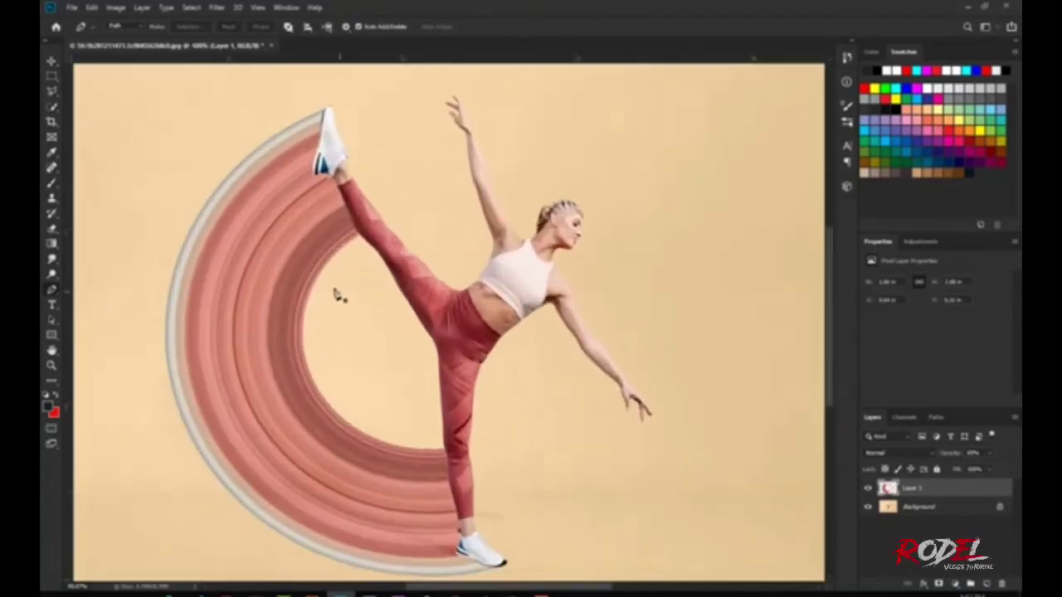
{"action": "left_click", "coordinate": [1001, 509]}
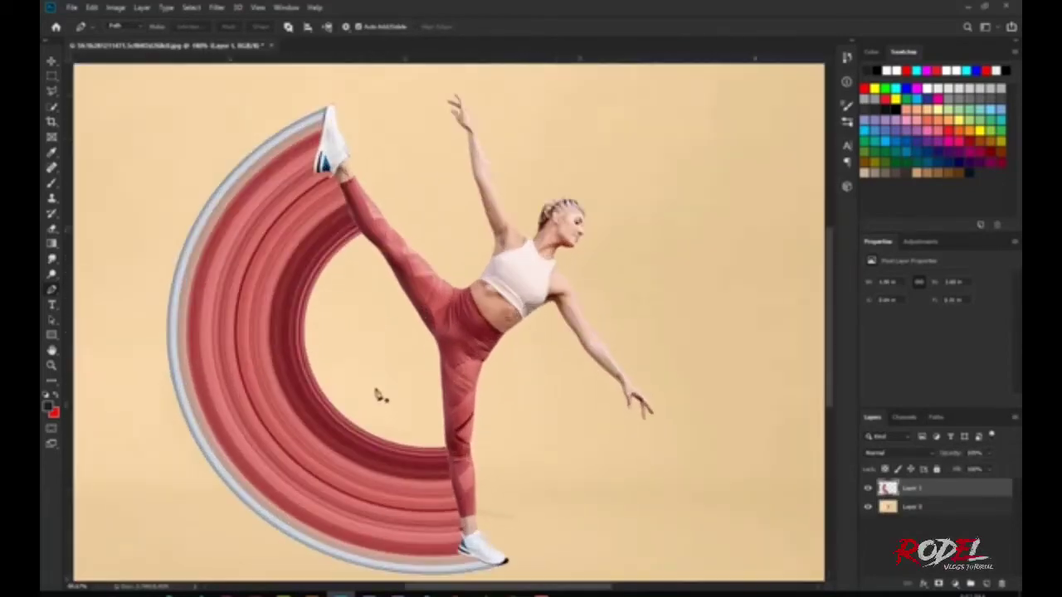
{"action": "scroll", "coordinate": [419, 356], "scroll_direction": "down", "scroll_amount": 2}
{"action": "scroll", "coordinate": [419, 357], "scroll_direction": "up", "scroll_amount": 3}
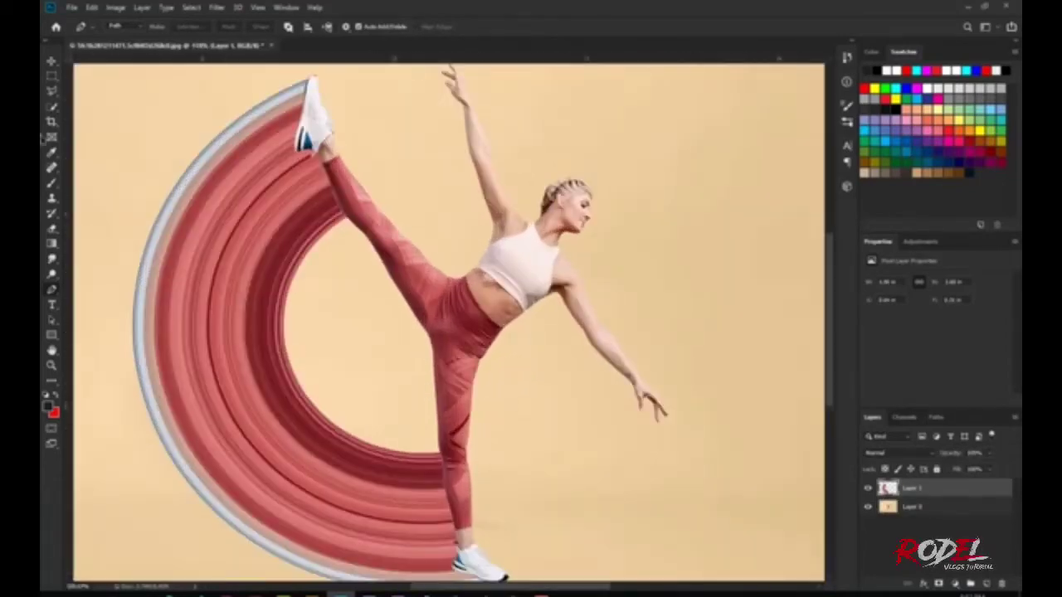
Set up a soft black brush and add a new empty layer for the shadows
{"action": "key", "text": "b"}
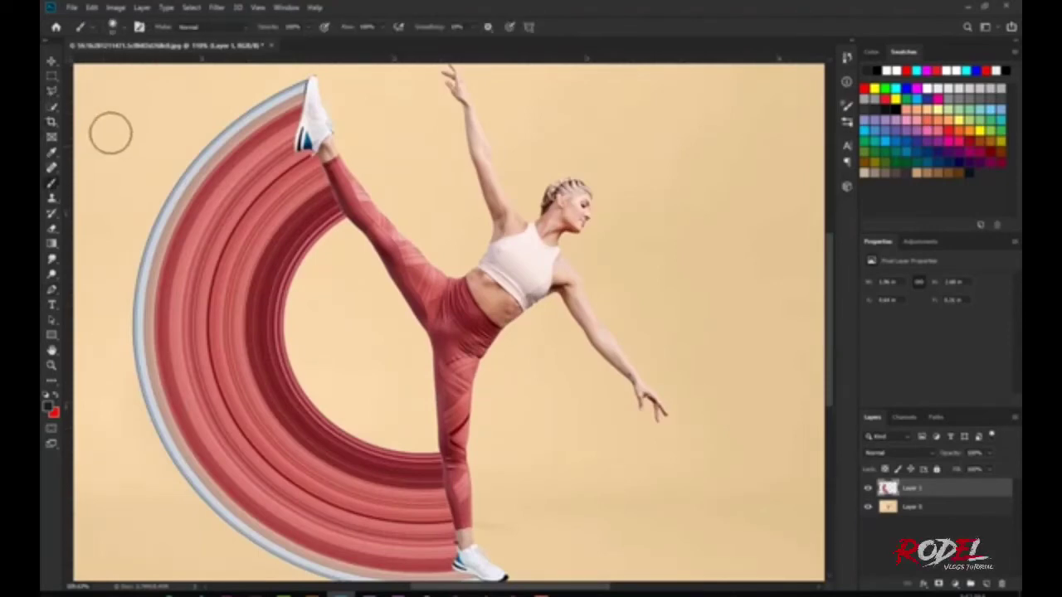
{"action": "left_click", "coordinate": [125, 29]}
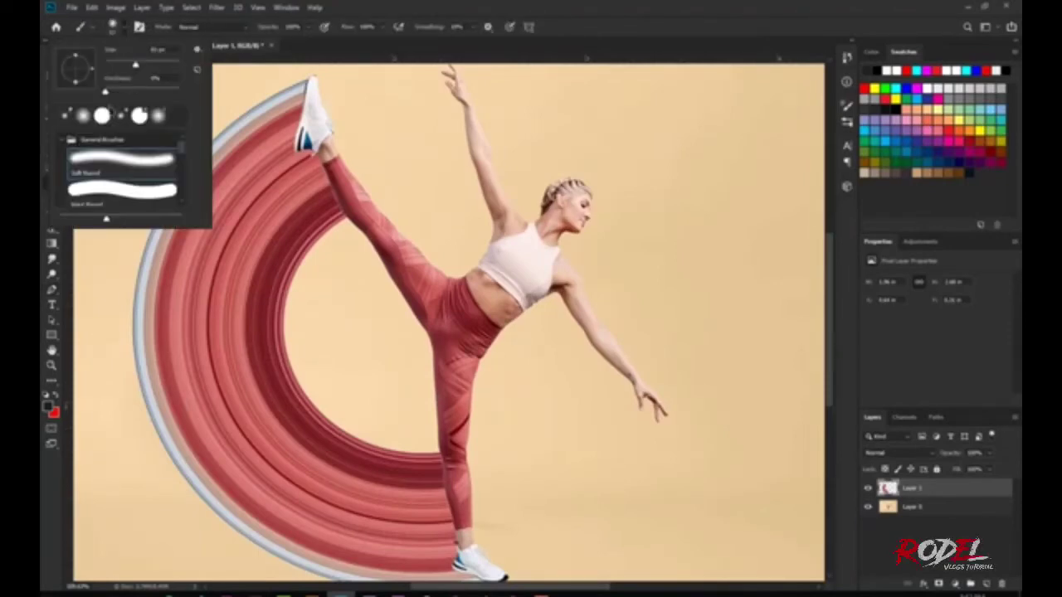
{"action": "left_click", "coordinate": [162, 51]}
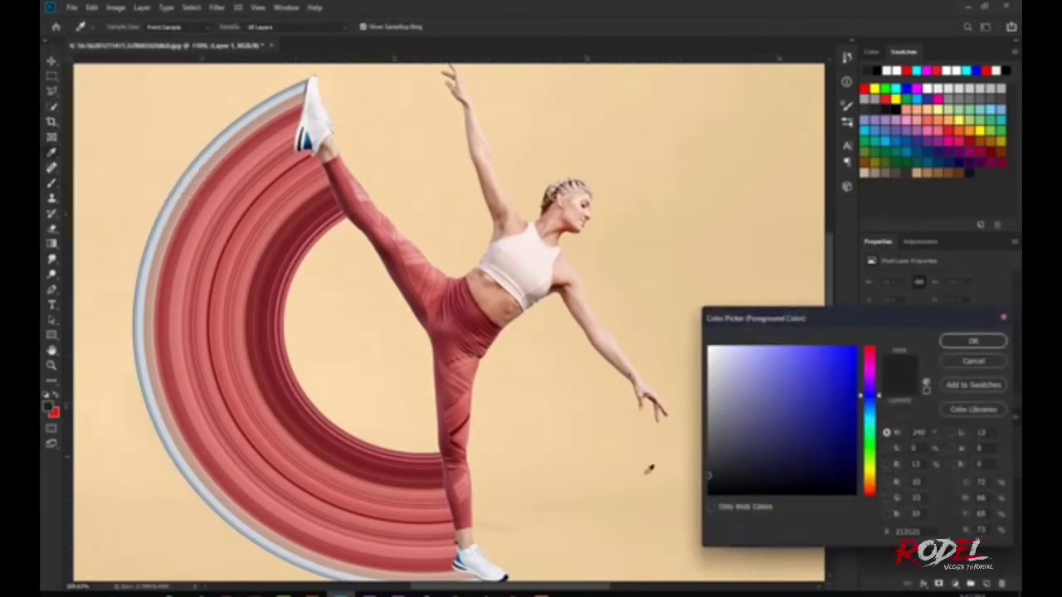
{"action": "left_click_drag", "start_coordinate": [720, 482], "coordinate": [695, 516]}
{"action": "left_click", "coordinate": [966, 343]}
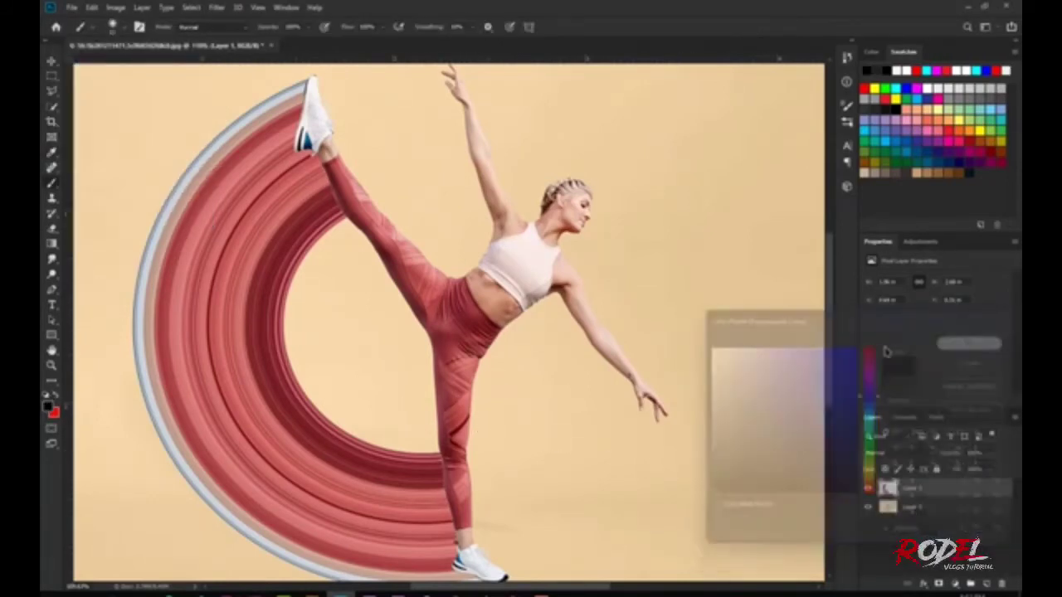
{"action": "left_click", "coordinate": [986, 584]}
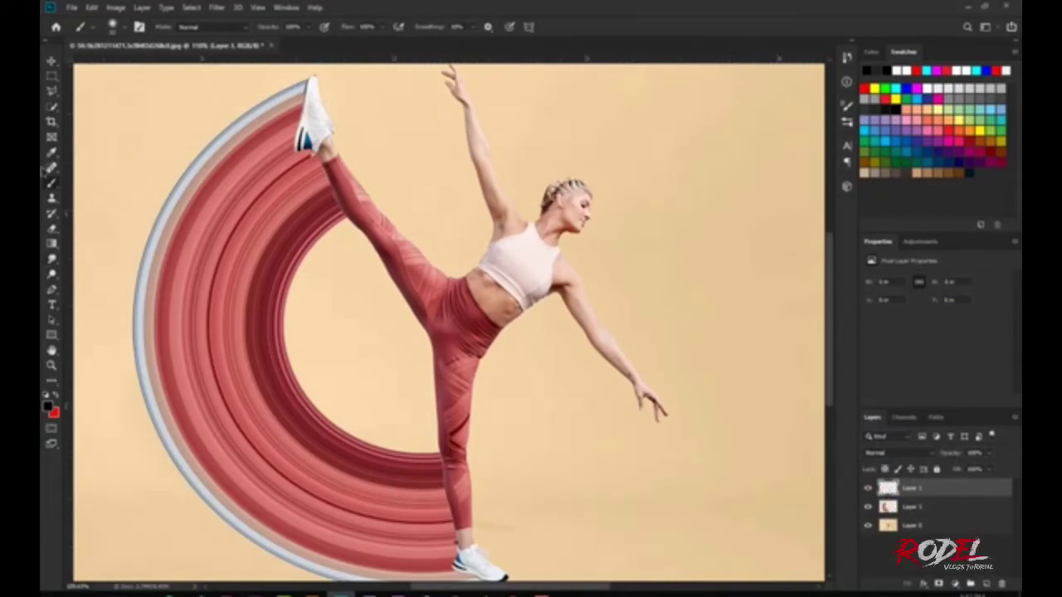
Paint soft black shadows over the arc ends at the raised foot and the lower foot
{"action": "left_click", "coordinate": [116, 28]}
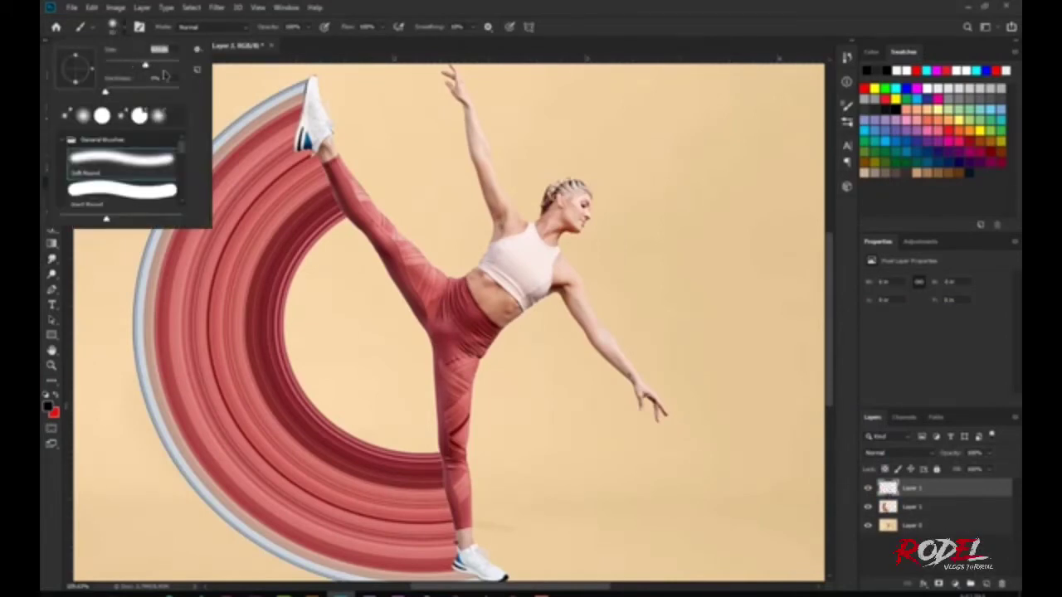
{"action": "mouse_move", "coordinate": [318, 78]}
{"action": "left_mouse_down"}
{"action": "mouse_move", "coordinate": [308, 166]}
{"action": "mouse_move", "coordinate": [347, 83]}
{"action": "mouse_move", "coordinate": [332, 151]}
{"action": "left_mouse_up"}
{"action": "key", "text": "ctrl+minus"}
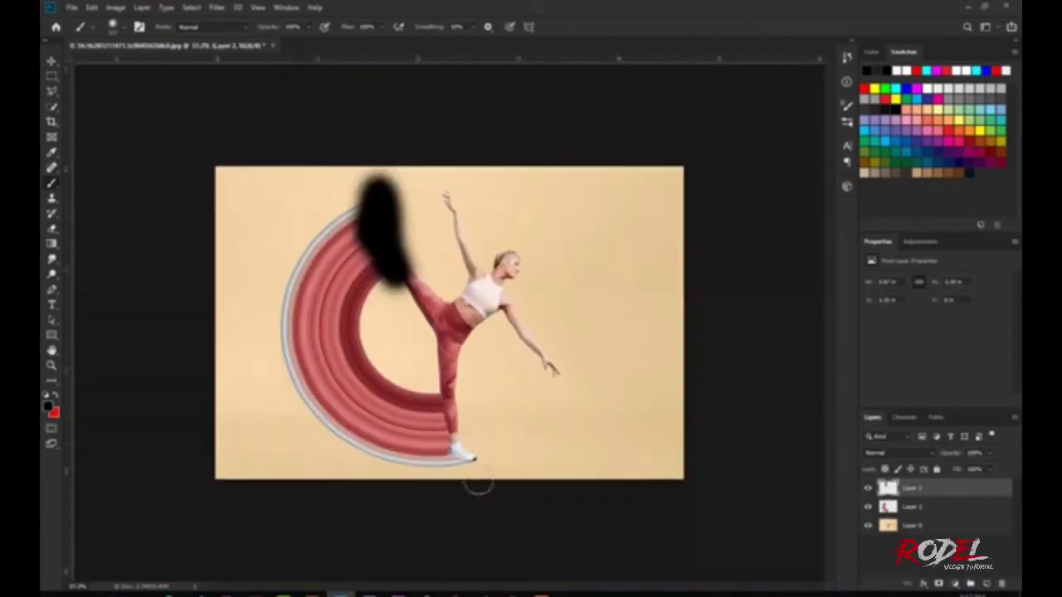
{"action": "key", "text": "ctrl+plus"}
{"action": "key", "text": "ctrl+plus"}
{"action": "mouse_move", "coordinate": [486, 382]}
{"action": "left_mouse_down"}
{"action": "mouse_move", "coordinate": [500, 474]}
{"action": "mouse_move", "coordinate": [474, 403]}
{"action": "mouse_move", "coordinate": [486, 550]}
{"action": "mouse_move", "coordinate": [513, 564]}
{"action": "mouse_move", "coordinate": [487, 498]}
{"action": "mouse_move", "coordinate": [486, 569]}
{"action": "left_mouse_up"}
{"action": "key", "text": "ctrl+minus"}
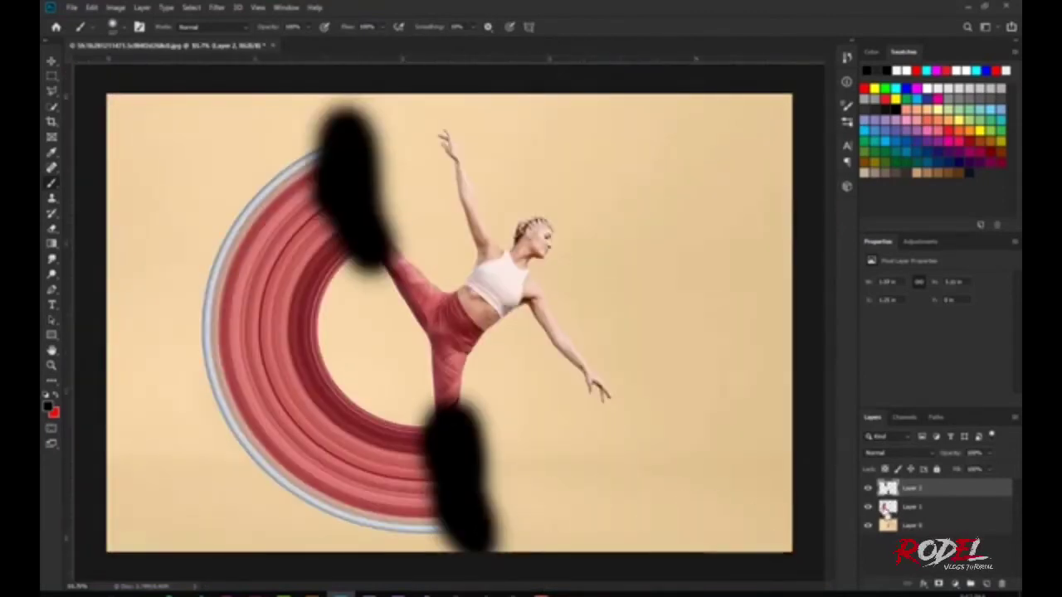
Copy the shadow within the arc's shape to its own layer and delete the unclipped paint layer
{"action": "left_click", "coordinate": [887, 508], "text": "ctrl"}
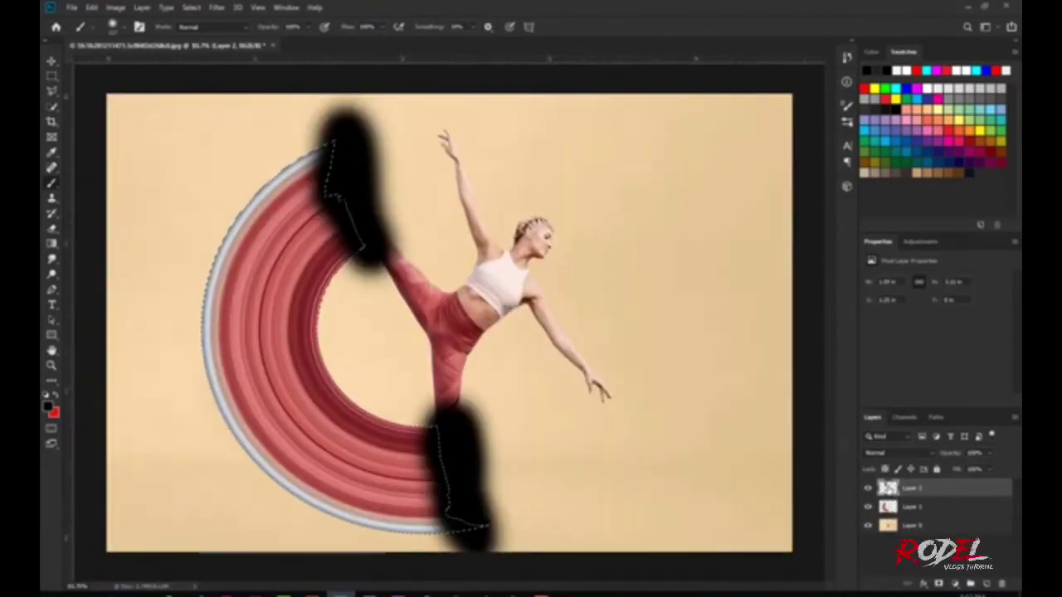
{"action": "key", "text": "ctrl+j"}
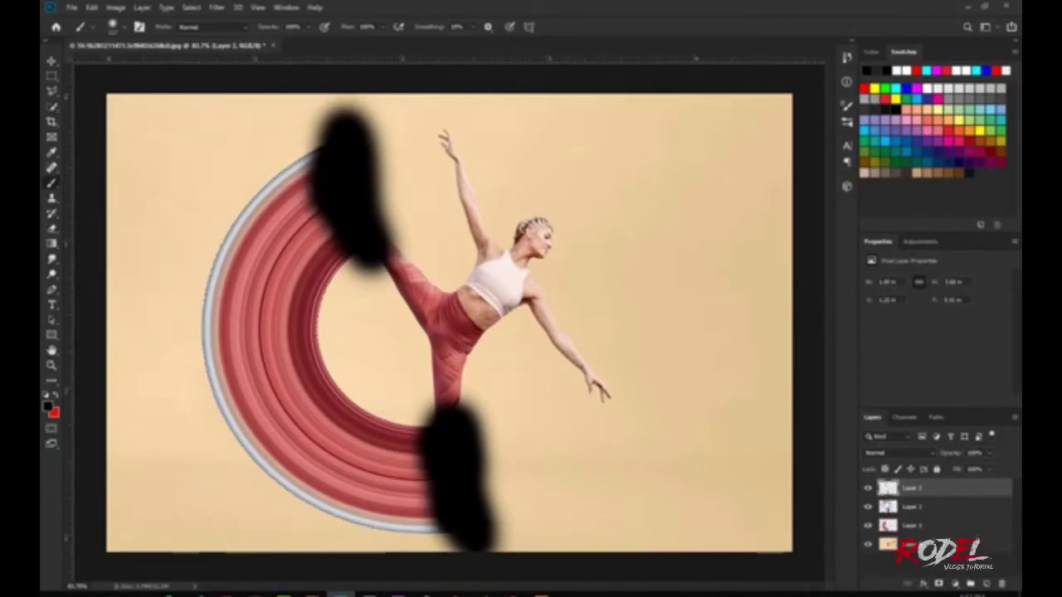
{"action": "left_click", "coordinate": [868, 506]}
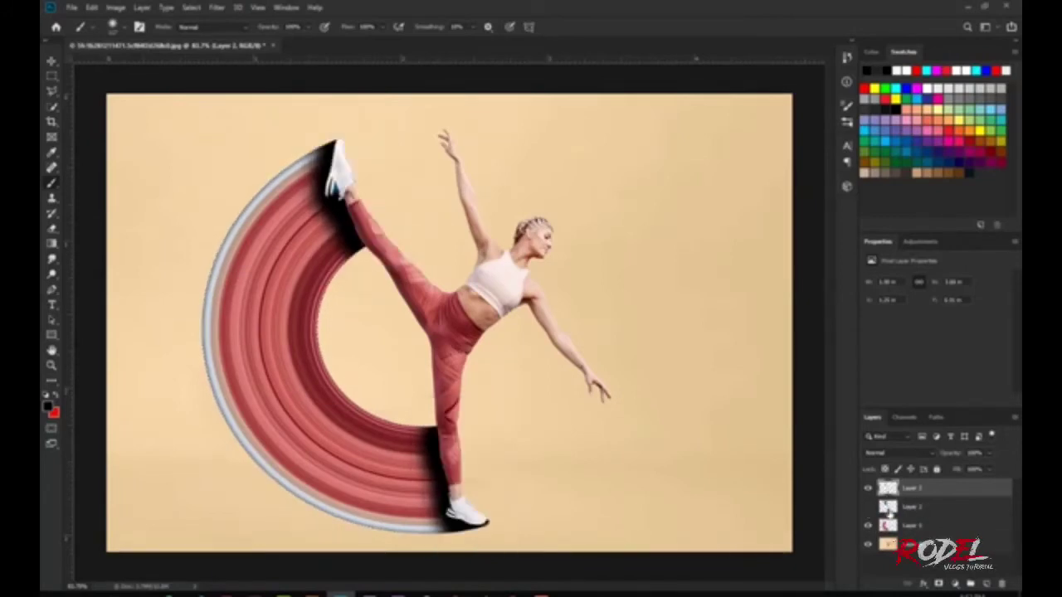
{"action": "left_click", "coordinate": [889, 508]}
{"action": "key", "text": "Delete"}
Duplicate the shadow layer and name the two shadow layers 1 and 2
{"action": "left_click", "coordinate": [889, 489]}
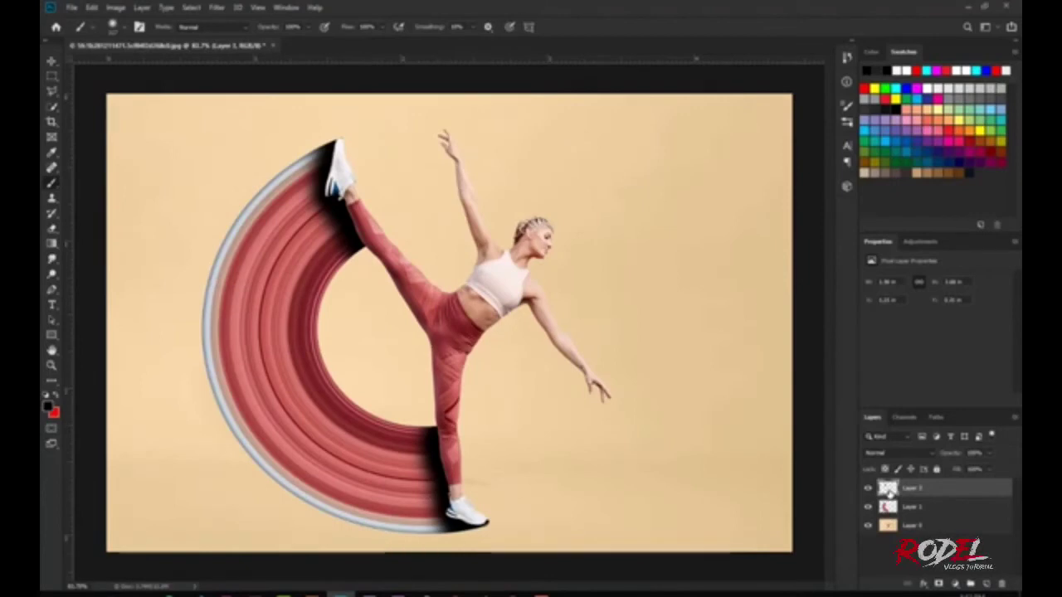
{"action": "key", "text": "ctrl+j"}
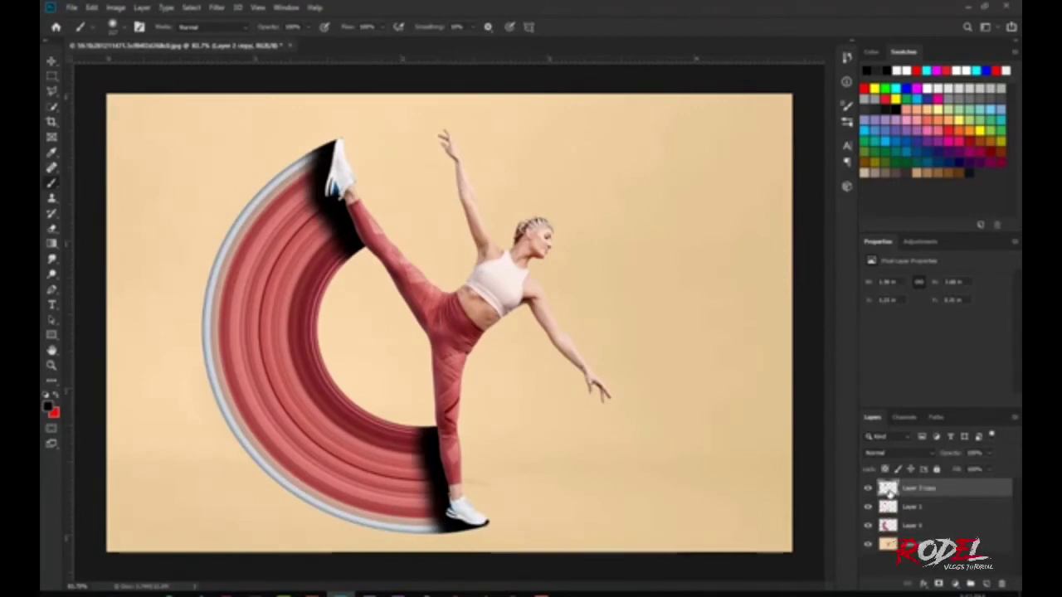
{"action": "double_click", "coordinate": [919, 492]}
{"action": "type", "text": "1"}
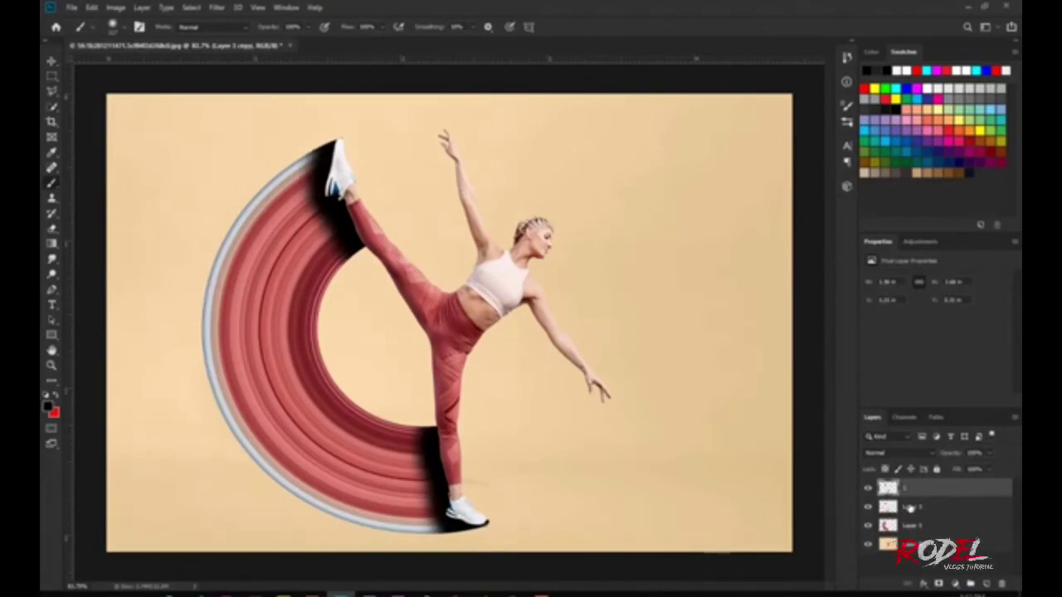
{"action": "double_click", "coordinate": [913, 506]}
{"action": "type", "text": "2"}
{"action": "key", "text": "Return"}
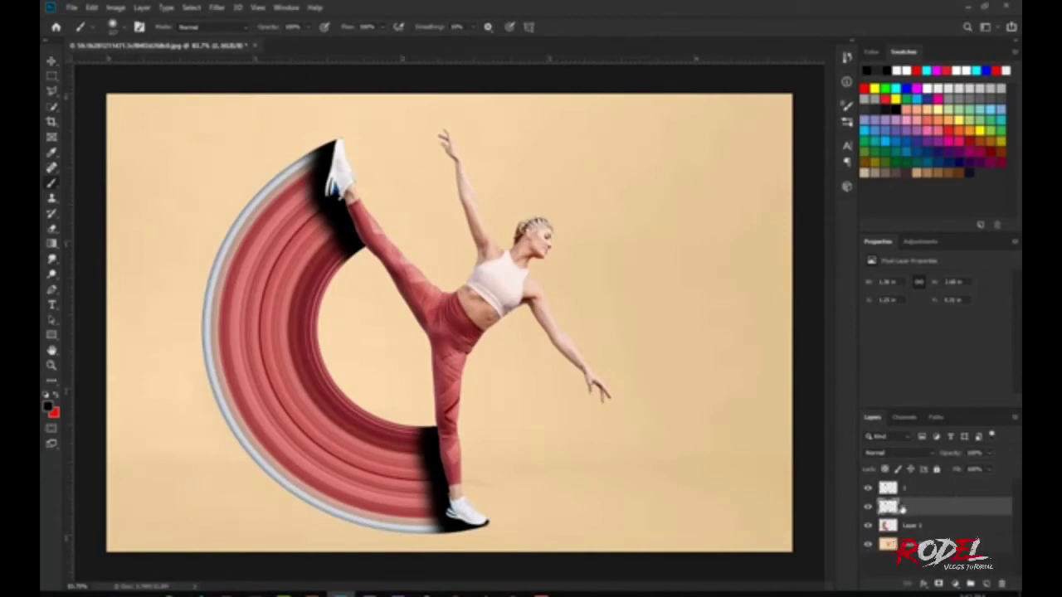
Set layer 2 to Color Dodge and fade layer 1 to 30% opacity
{"action": "left_click", "coordinate": [867, 489]}
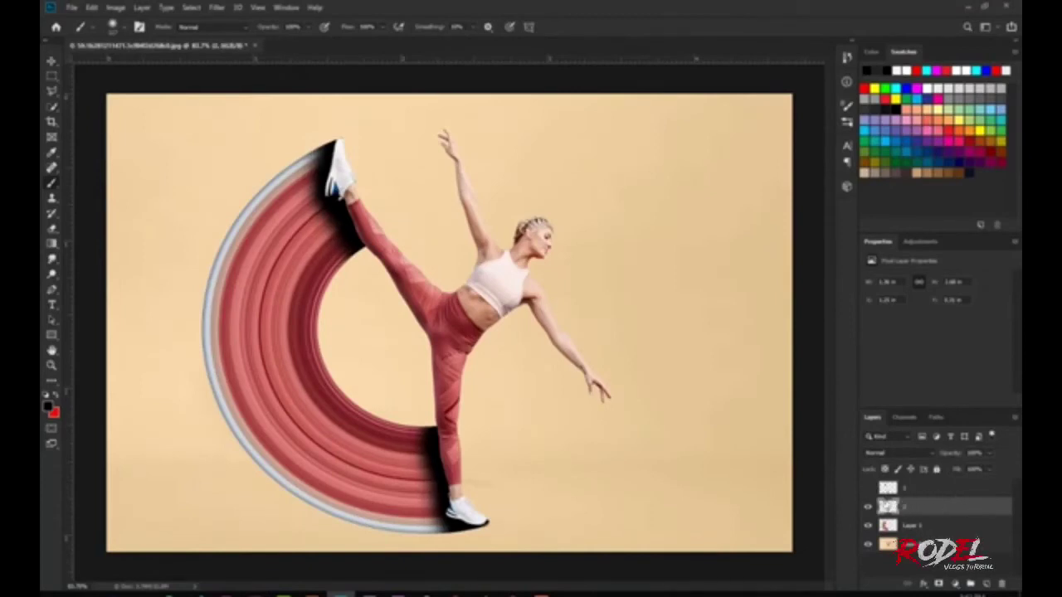
{"action": "left_click", "coordinate": [889, 453]}
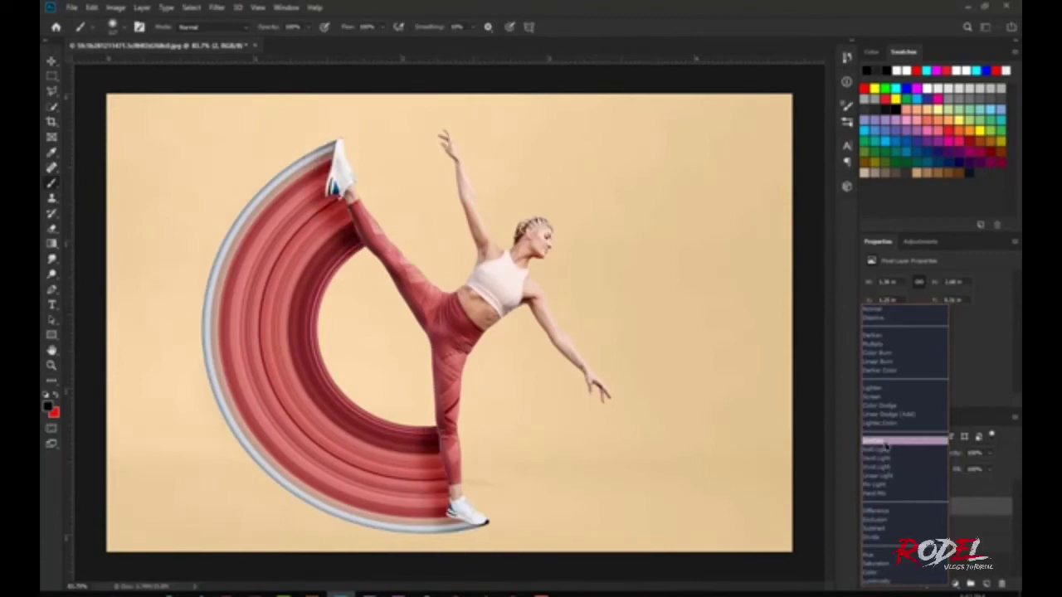
{"action": "left_click", "coordinate": [886, 408]}
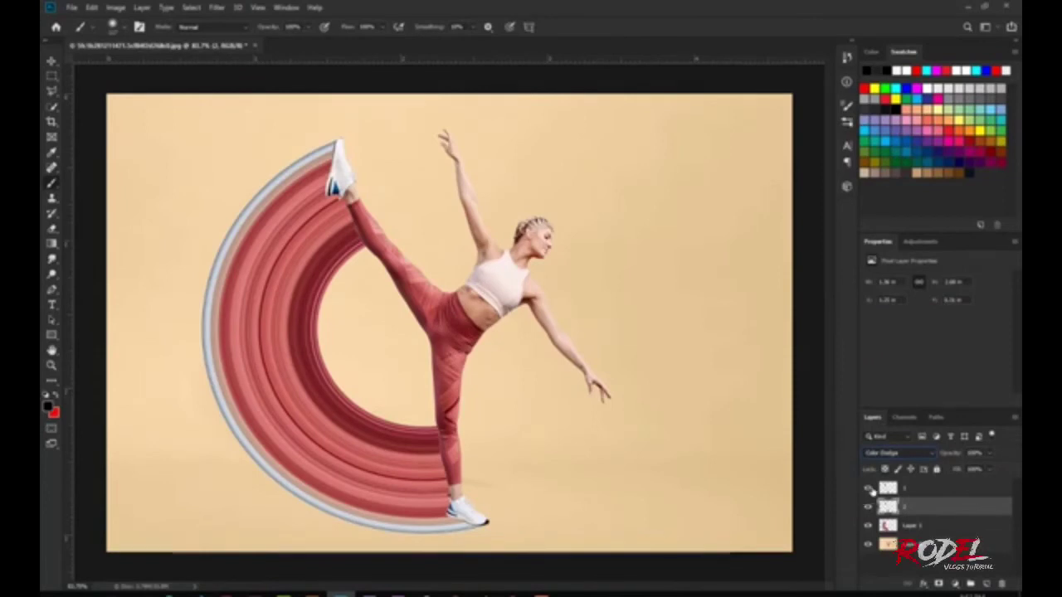
{"action": "left_click", "coordinate": [867, 489]}
{"action": "left_click", "coordinate": [913, 489]}
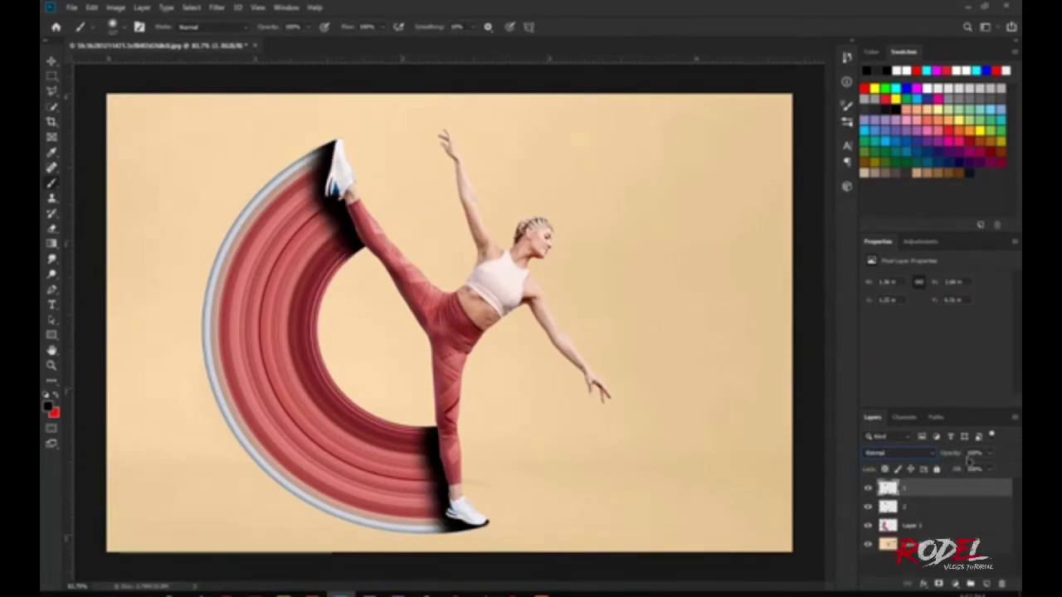
{"action": "left_click", "coordinate": [971, 454]}
{"action": "mouse_move", "coordinate": [930, 455]}
{"action": "left_mouse_down"}
{"action": "mouse_move", "coordinate": [960, 455]}
{"action": "mouse_move", "coordinate": [949, 458]}
{"action": "left_mouse_up"}
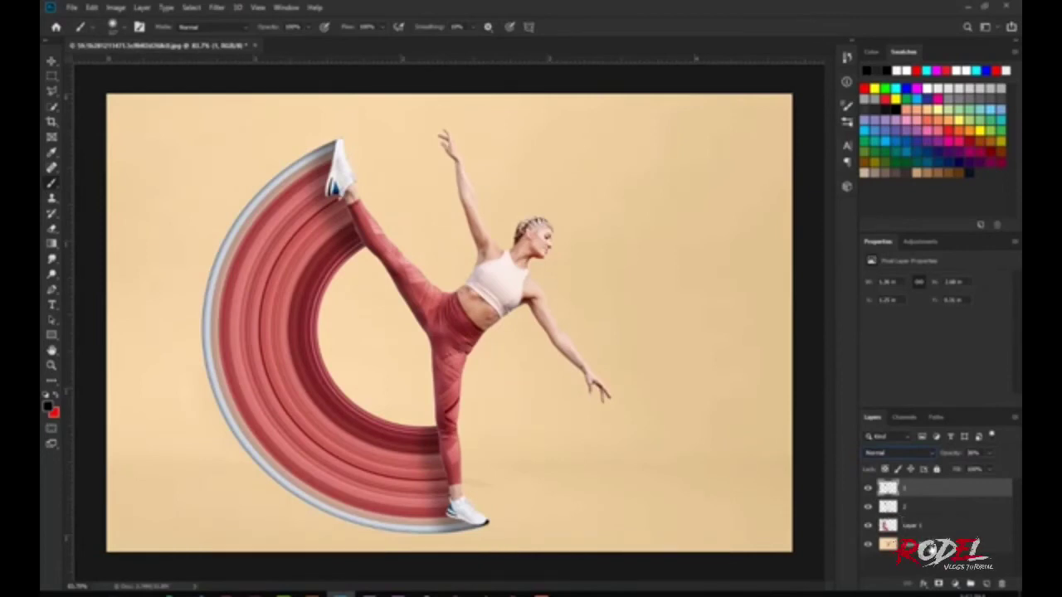
Merge the four layers into one image layer and duplicate it twice (1 copy, 1 copy 2)
{"action": "left_click", "coordinate": [936, 537], "text": "shift"}
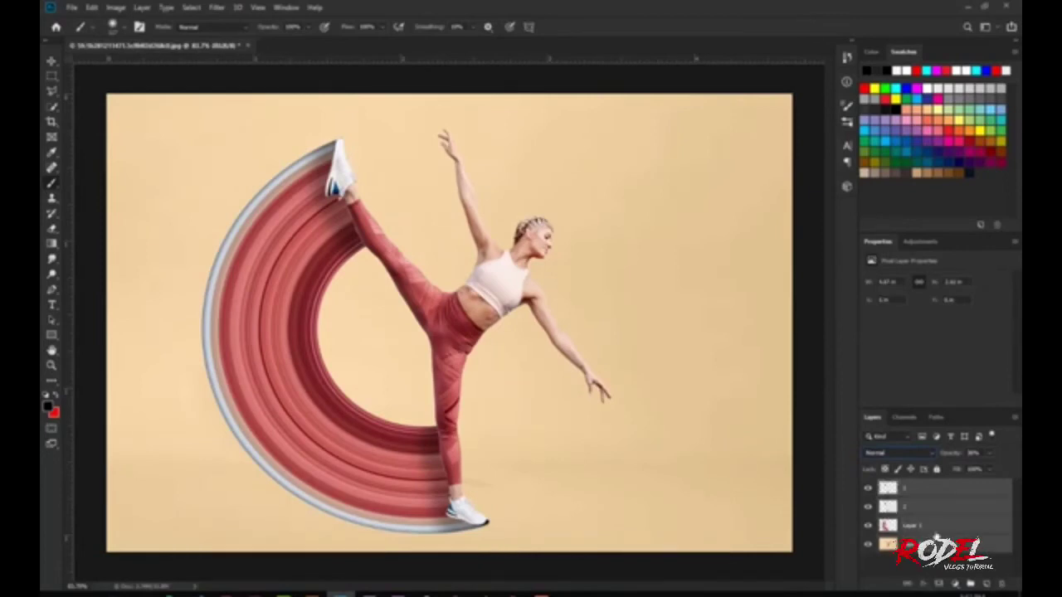
{"action": "right_click", "coordinate": [963, 496]}
{"action": "left_click", "coordinate": [906, 342]}
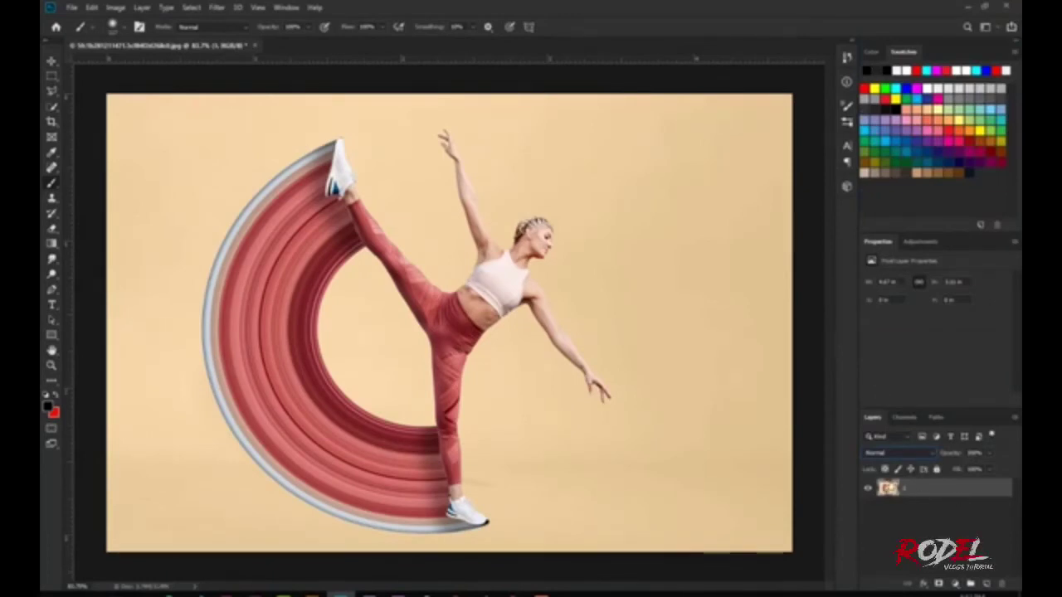
{"action": "key", "text": "ctrl+j"}
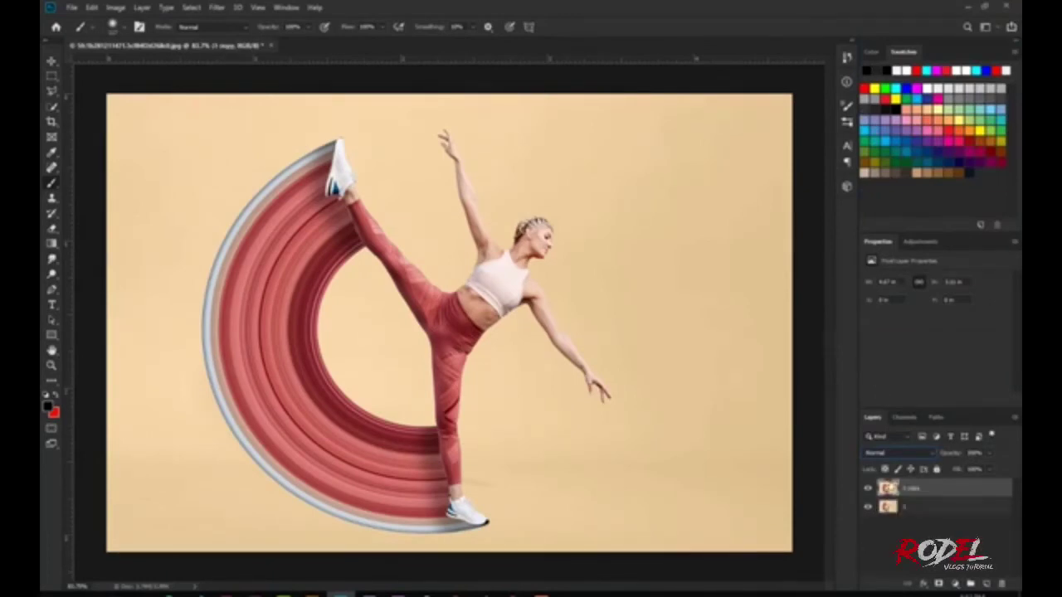
{"action": "key", "text": "ctrl+j"}
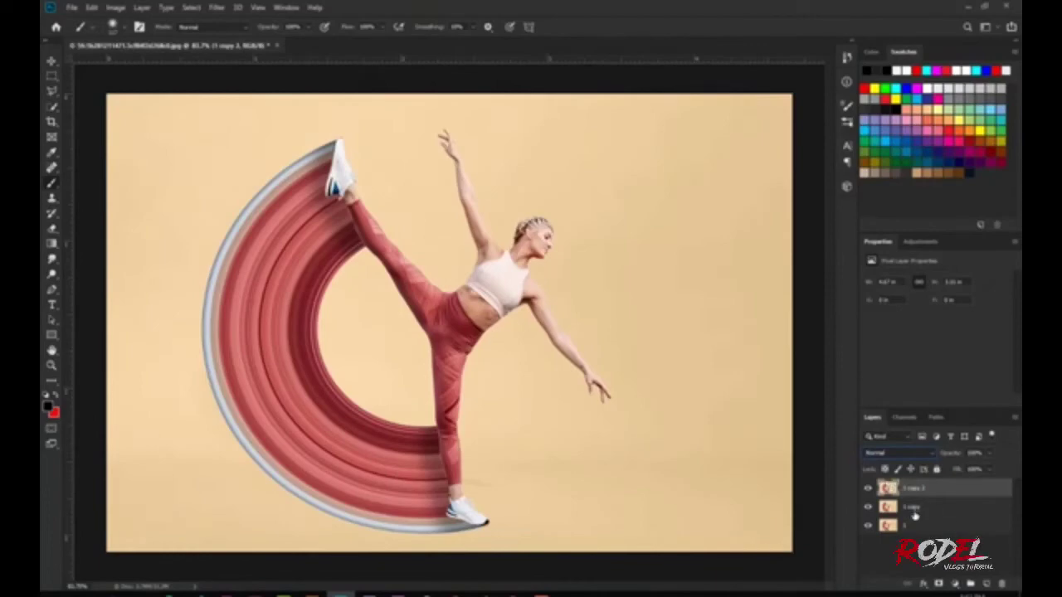
{"action": "left_click", "coordinate": [914, 515]}
{"action": "left_click", "coordinate": [971, 493]}
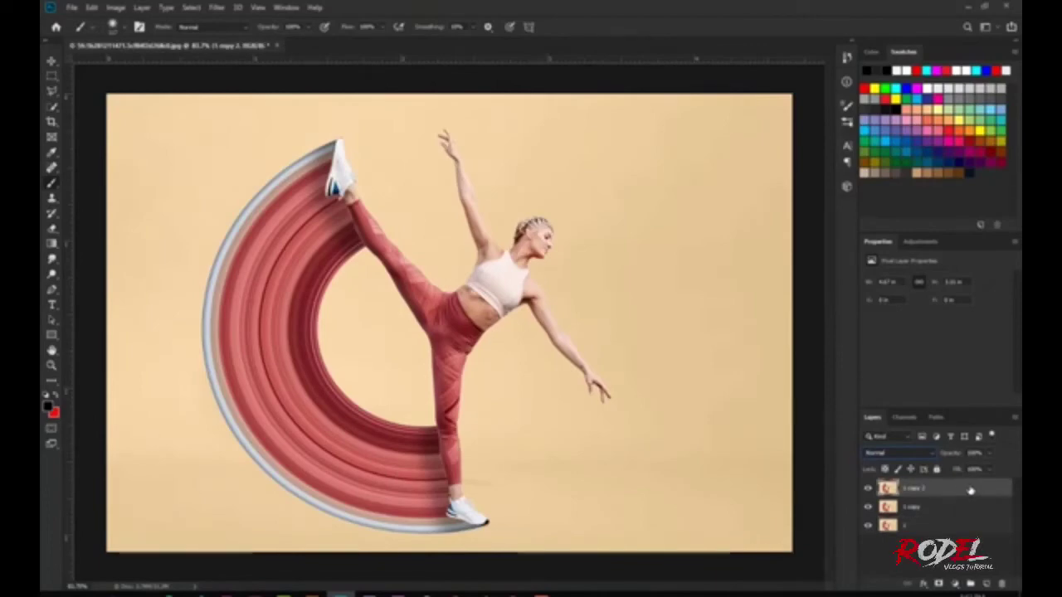
Limit the top copy to green and blue channels and the middle copy to red only
{"action": "double_click", "coordinate": [971, 491]}
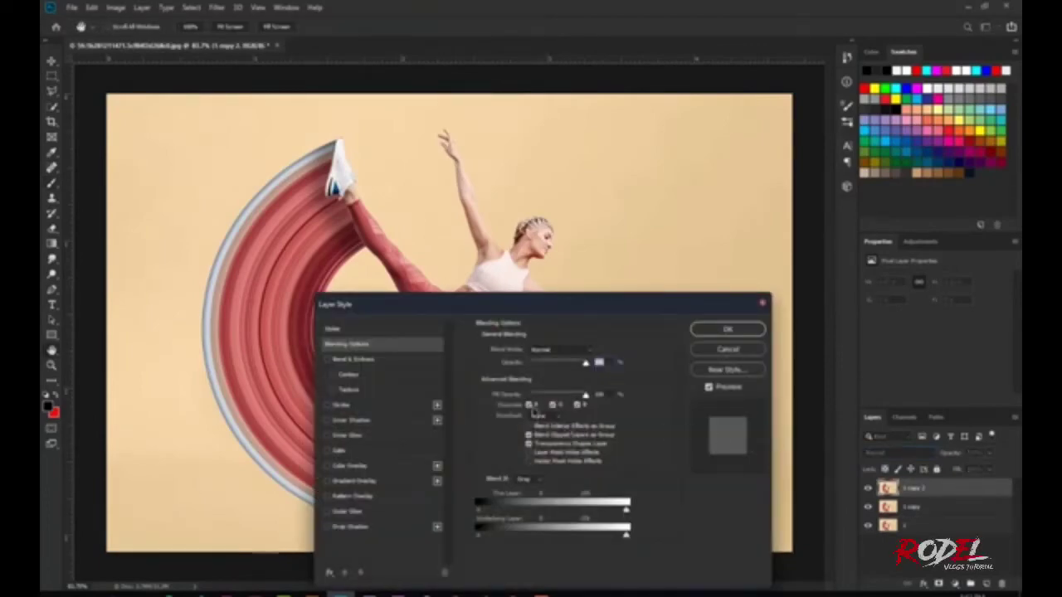
{"action": "left_click", "coordinate": [530, 405]}
{"action": "left_click", "coordinate": [752, 329]}
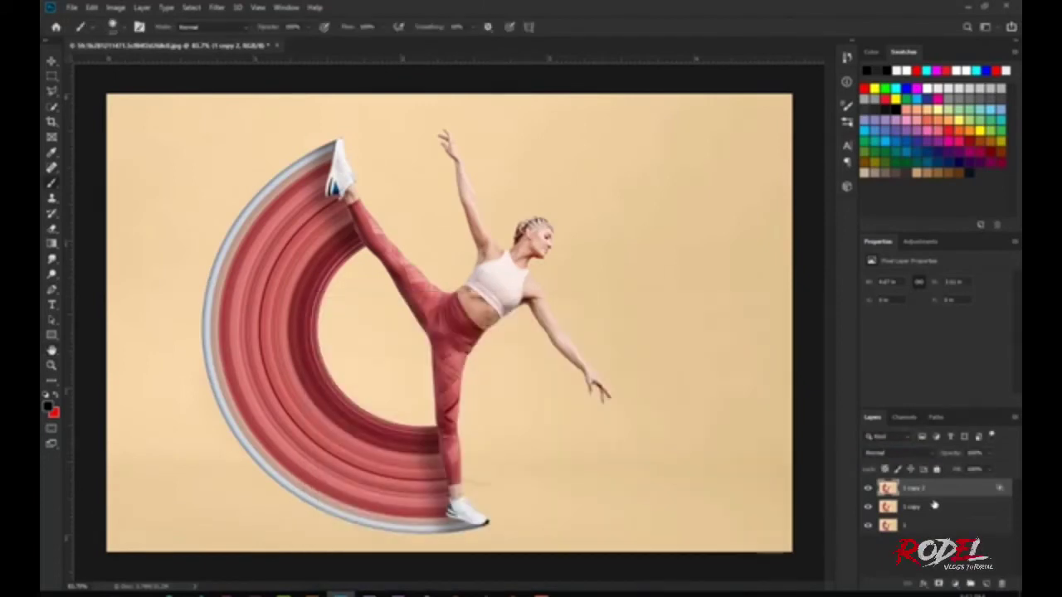
{"action": "double_click", "coordinate": [935, 506]}
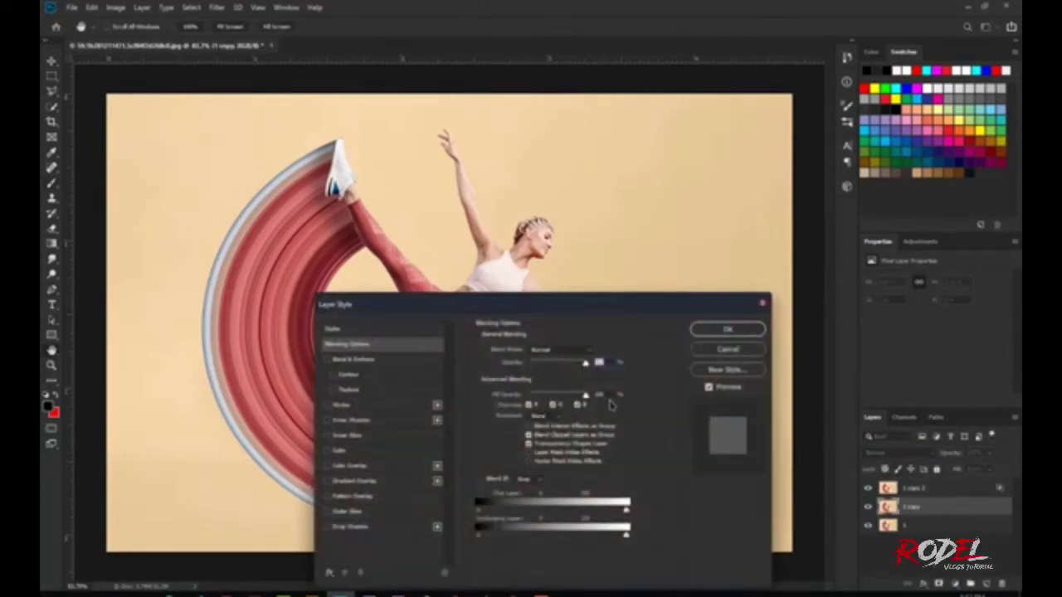
{"action": "left_click", "coordinate": [578, 404]}
{"action": "left_click", "coordinate": [552, 405]}
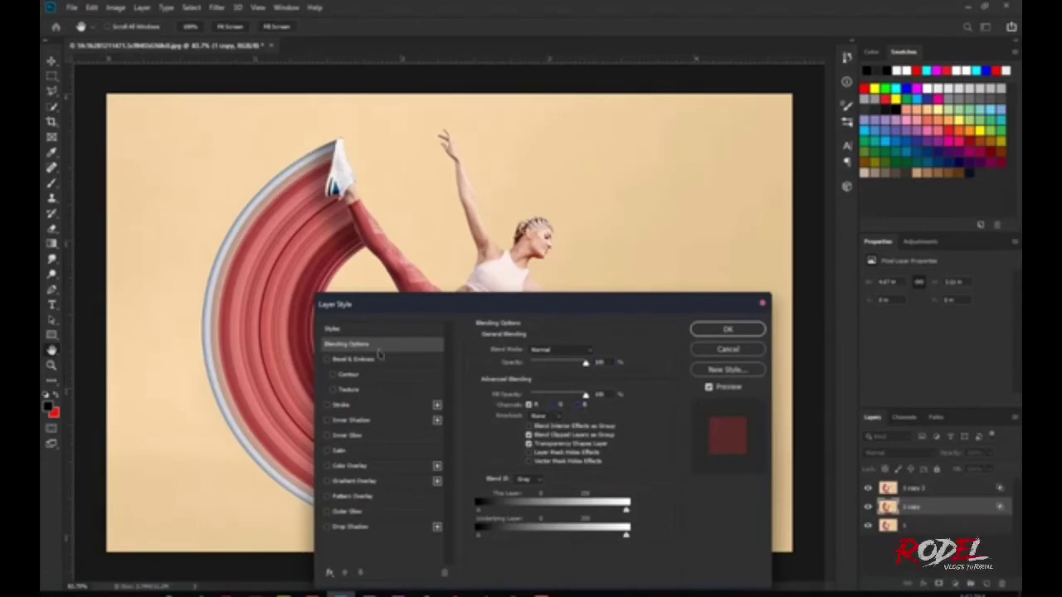
{"action": "left_click", "coordinate": [700, 333]}
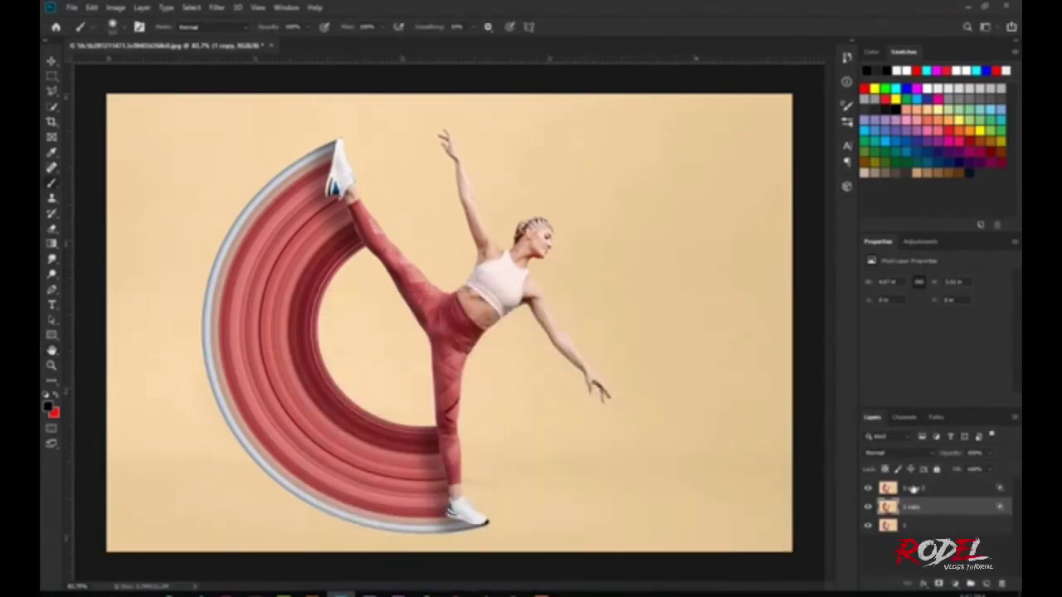
Nudge the top copy slightly left to split the red and cyan
{"action": "left_click", "coordinate": [912, 488]}
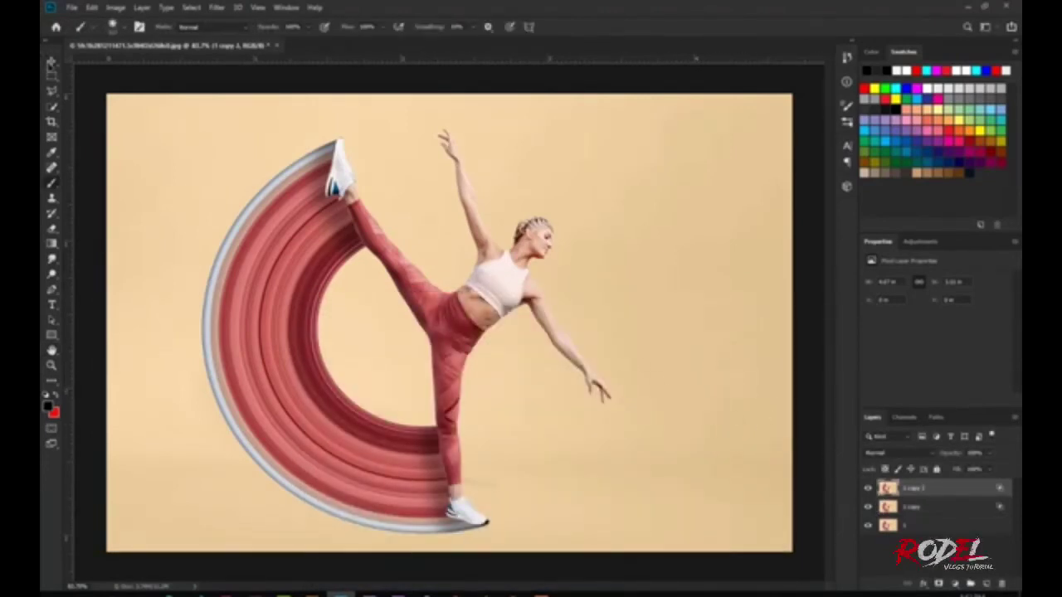
{"action": "key", "text": "v"}
{"action": "left_click_drag", "start_coordinate": [397, 249], "coordinate": [384, 247]}
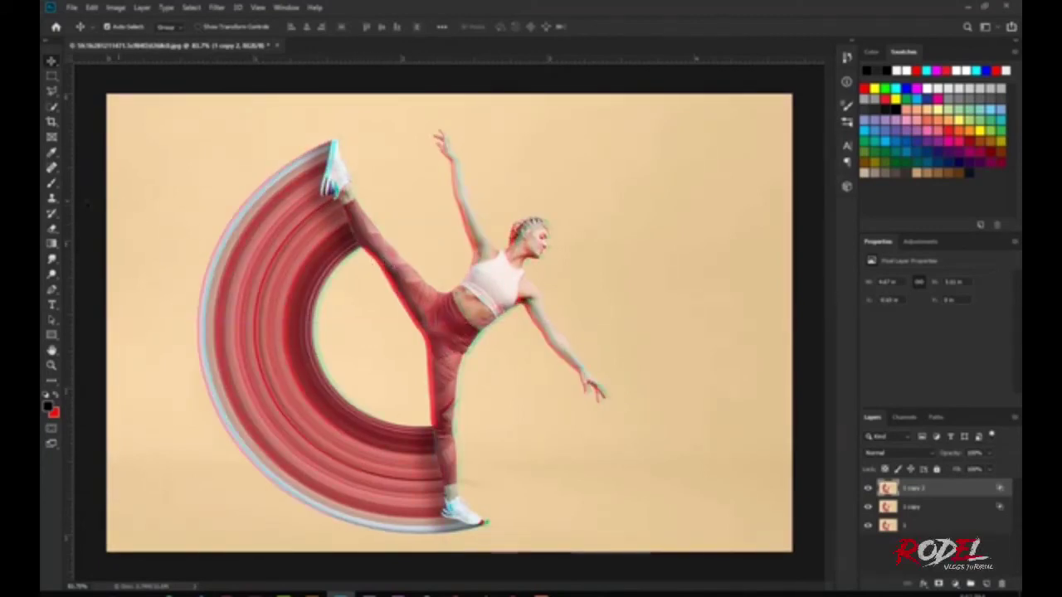
Merge the two colour-split copy layers into one
{"action": "key", "text": "e"}
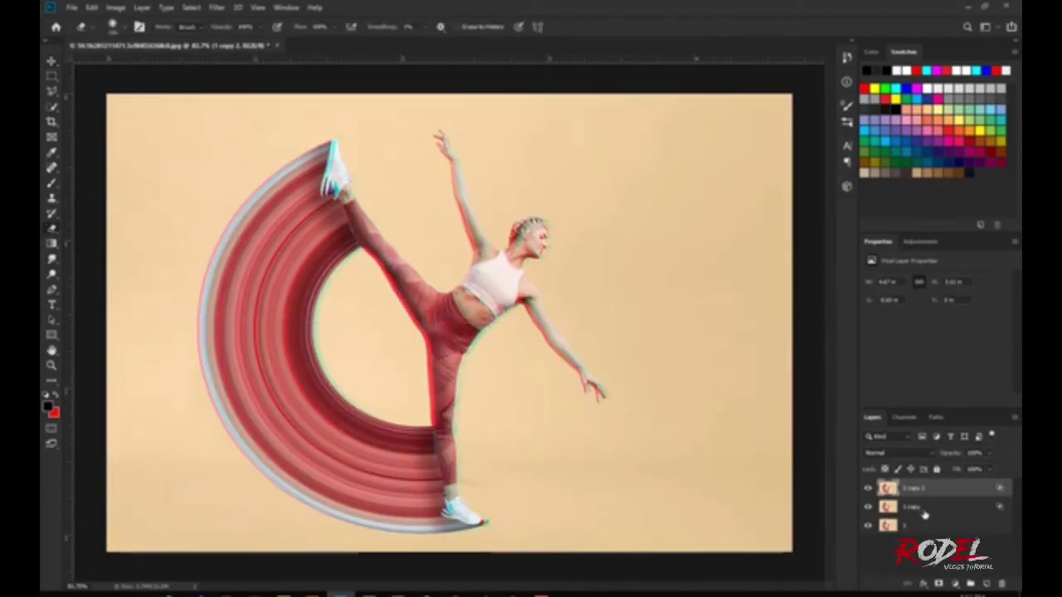
{"action": "left_click", "coordinate": [924, 507], "text": "shift"}
{"action": "right_click", "coordinate": [923, 507]}
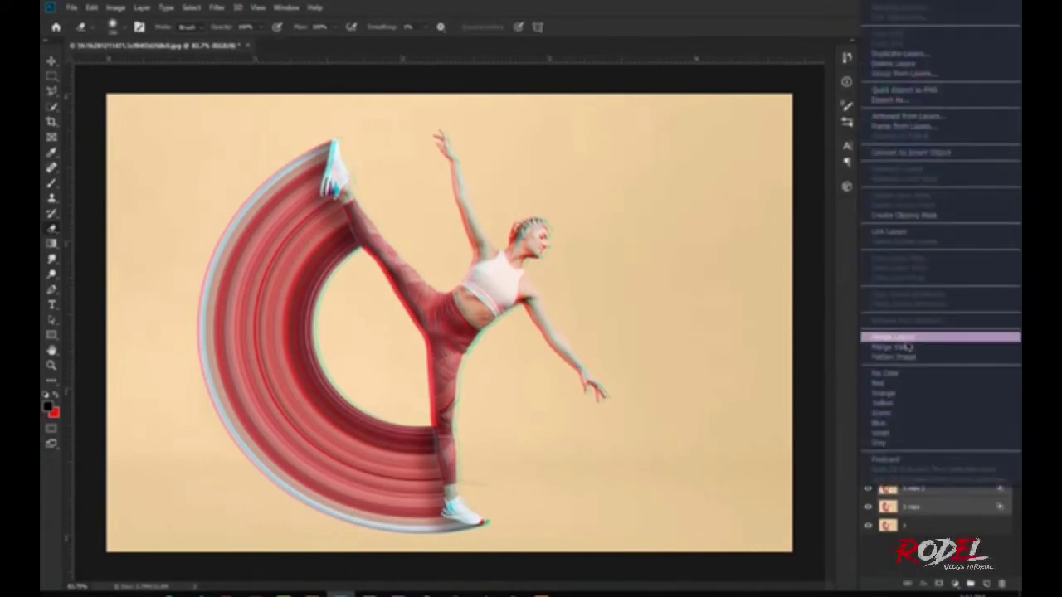
{"action": "left_click", "coordinate": [908, 340]}
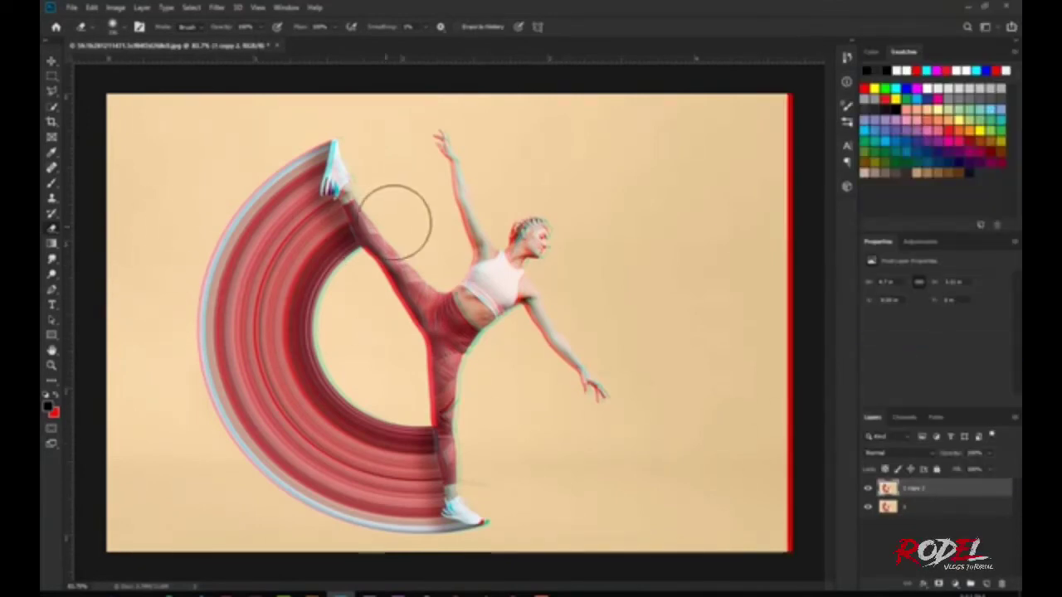
Erase the fringing on the foot, leg, head and arm, plus the red strip along the right edge
{"action": "left_click_drag", "start_coordinate": [374, 147], "coordinate": [367, 158]}
{"action": "mouse_move", "coordinate": [368, 176]}
{"action": "left_mouse_down"}
{"action": "mouse_move", "coordinate": [374, 225]}
{"action": "mouse_move", "coordinate": [403, 244]}
{"action": "mouse_move", "coordinate": [448, 367]}
{"action": "mouse_move", "coordinate": [464, 347]}
{"action": "mouse_move", "coordinate": [486, 526]}
{"action": "mouse_move", "coordinate": [486, 481]}
{"action": "mouse_move", "coordinate": [493, 495]}
{"action": "left_mouse_up"}
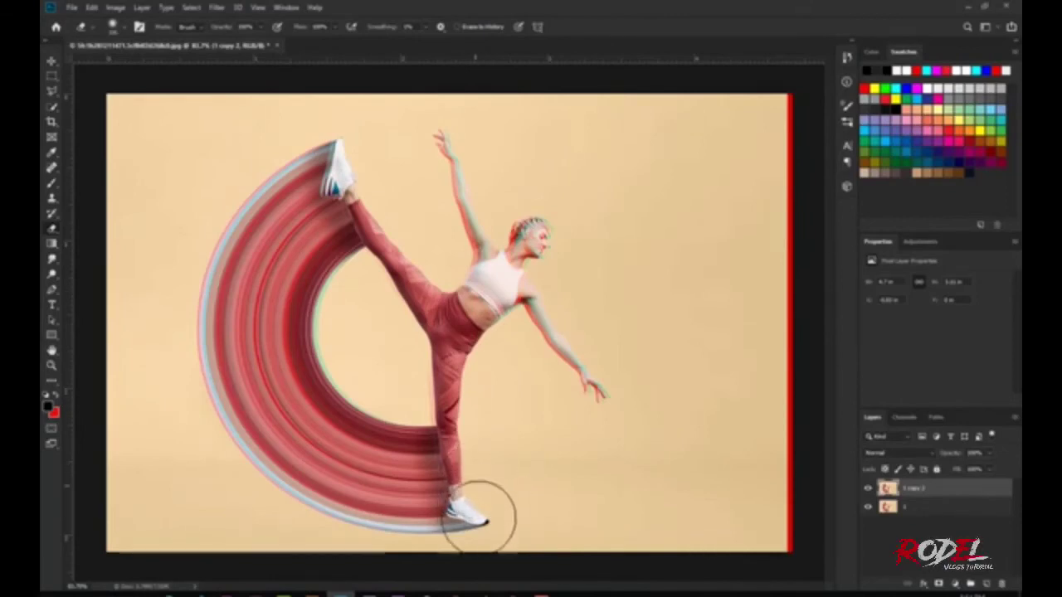
{"action": "mouse_move", "coordinate": [417, 276]}
{"action": "left_mouse_down"}
{"action": "mouse_move", "coordinate": [398, 244]}
{"action": "mouse_move", "coordinate": [387, 177]}
{"action": "mouse_move", "coordinate": [354, 171]}
{"action": "mouse_move", "coordinate": [365, 187]}
{"action": "left_mouse_up"}
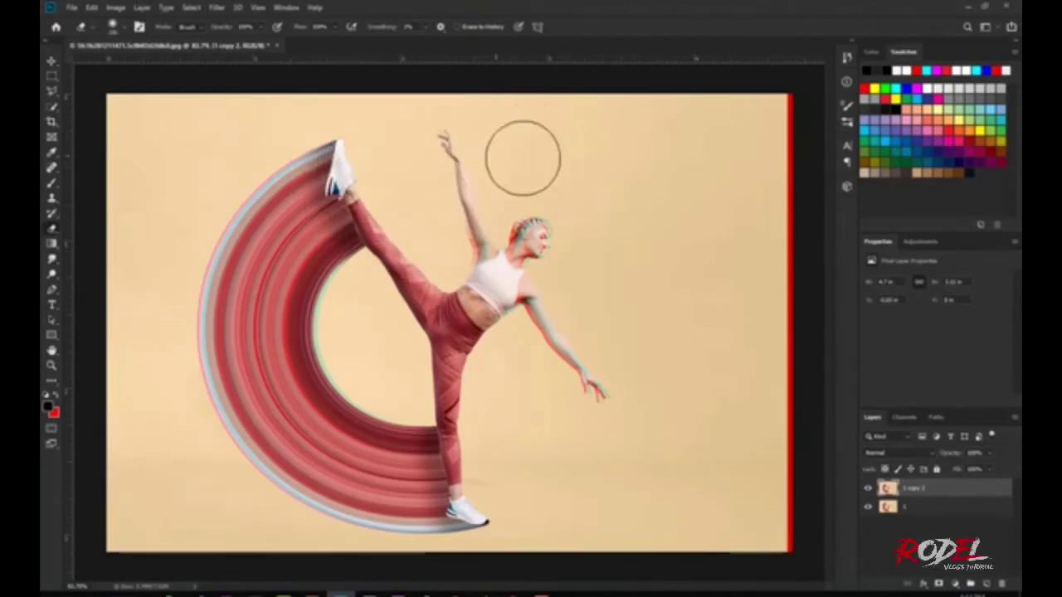
{"action": "mouse_move", "coordinate": [523, 157]}
{"action": "left_mouse_down"}
{"action": "mouse_move", "coordinate": [545, 273]}
{"action": "mouse_move", "coordinate": [580, 254]}
{"action": "mouse_move", "coordinate": [751, 360]}
{"action": "mouse_move", "coordinate": [651, 436]}
{"action": "left_mouse_up"}
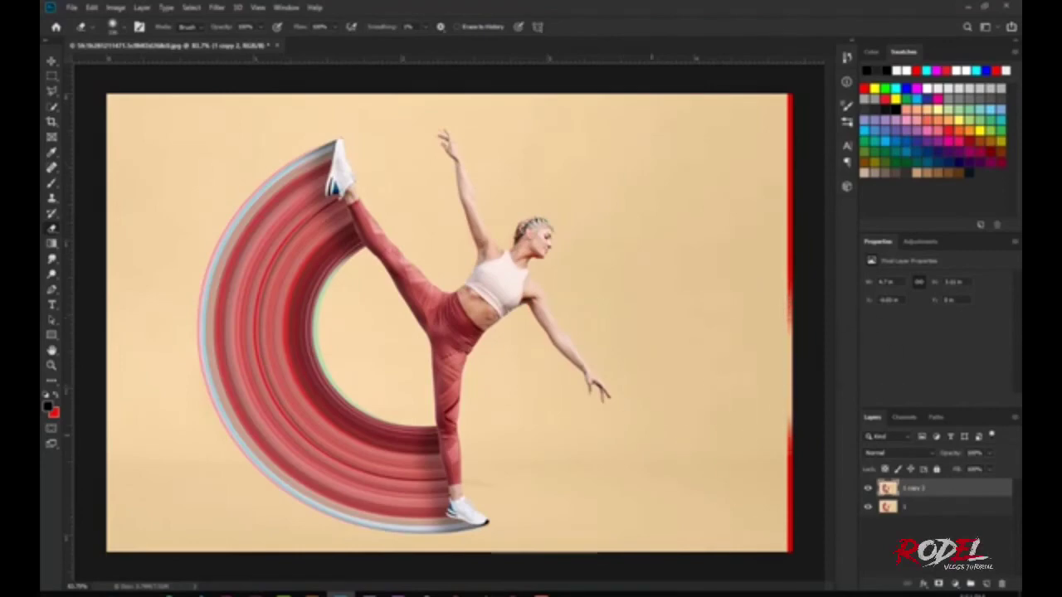
{"action": "left_click_drag", "start_coordinate": [788, 323], "coordinate": [782, 133]}
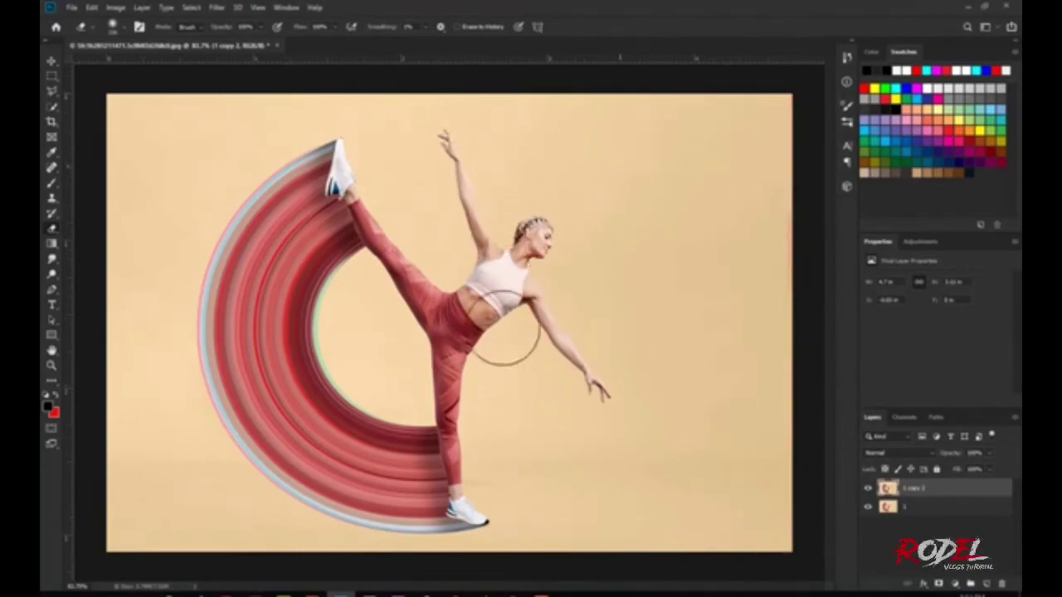
Merge the remaining layers into a single dancer layer
{"action": "scroll", "coordinate": [554, 467], "scroll_direction": "down", "scroll_amount": 3}
{"action": "scroll", "coordinate": [498, 340], "scroll_direction": "down", "scroll_amount": 1}
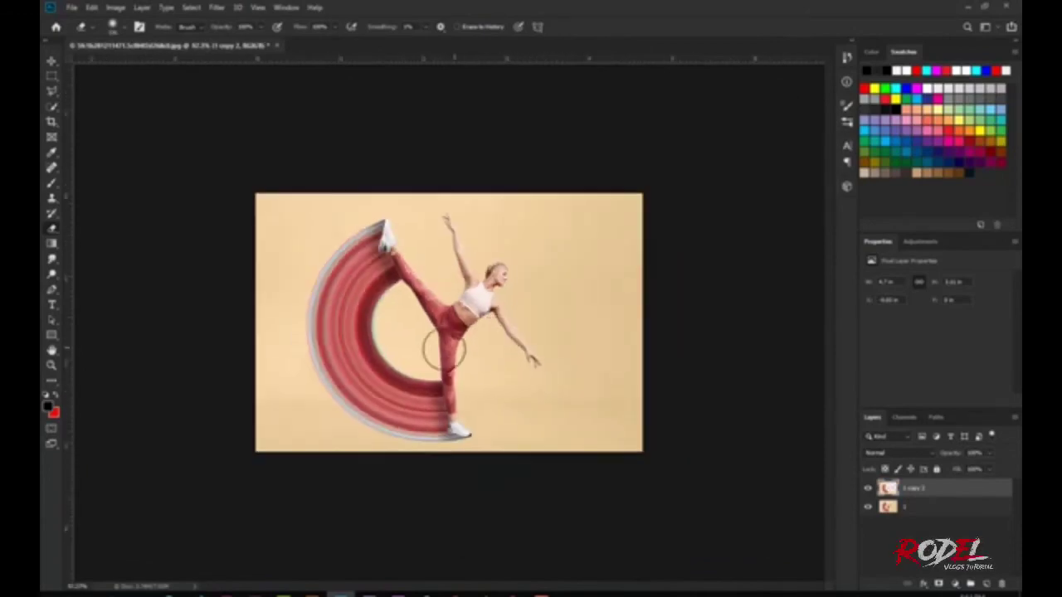
{"action": "scroll", "coordinate": [219, 262], "scroll_direction": "up", "scroll_amount": 3}
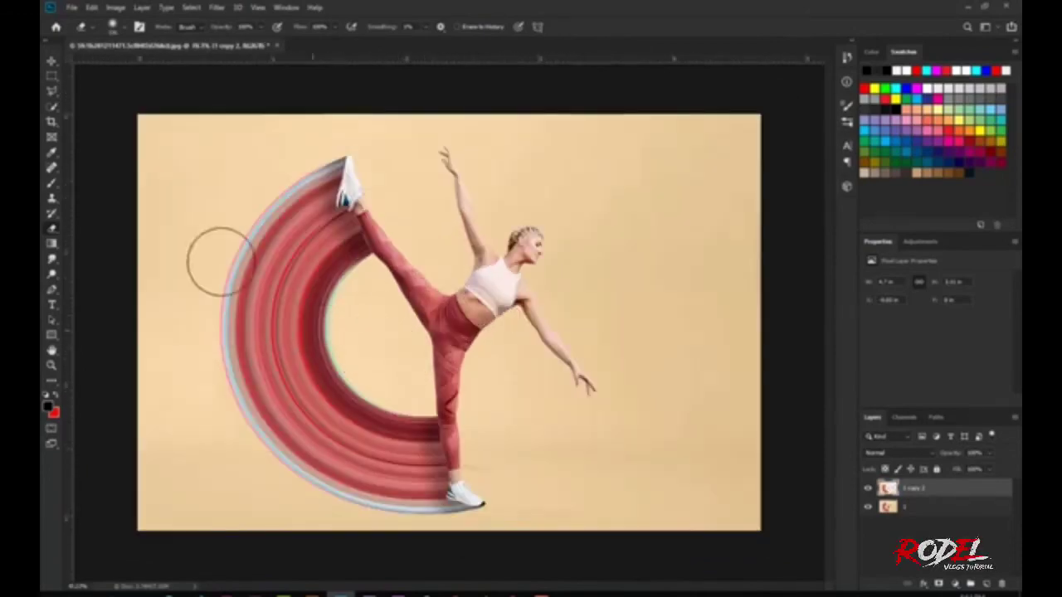
{"action": "right_click", "coordinate": [914, 505]}
{"action": "left_click", "coordinate": [891, 346]}
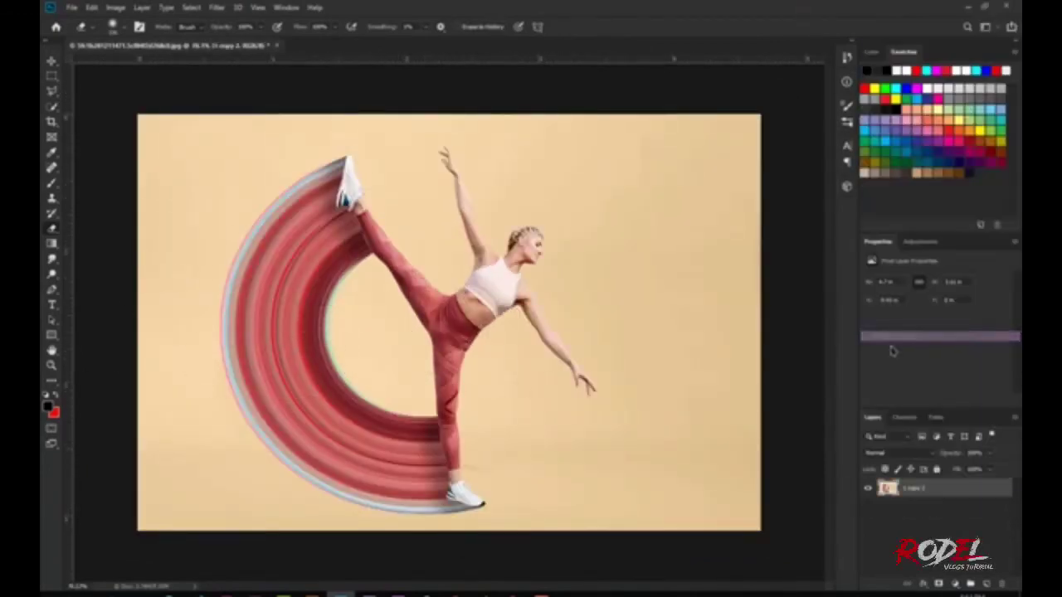
Add a Color Lookup adjustment and settle on the Fuji F125 Kodak 2393 film LUT
{"action": "left_click", "coordinate": [911, 246]}
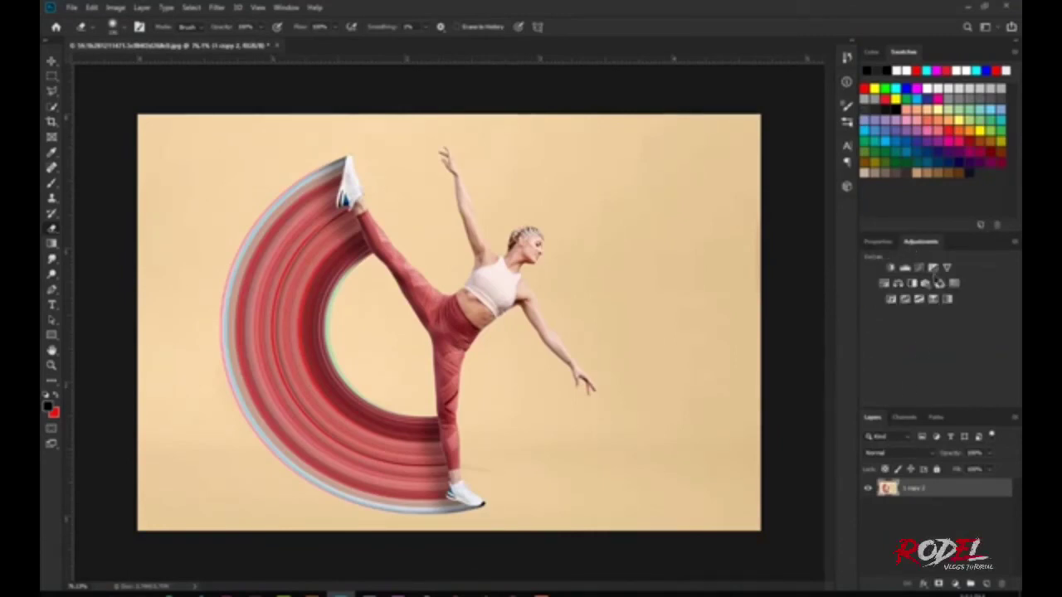
{"action": "left_click", "coordinate": [954, 284]}
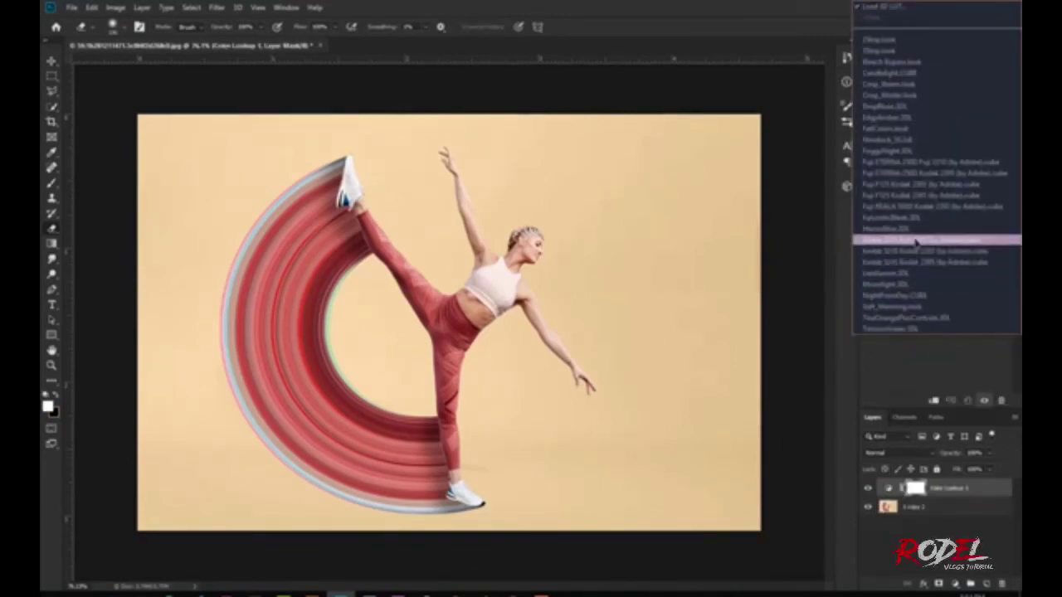
{"action": "left_click", "coordinate": [901, 153]}
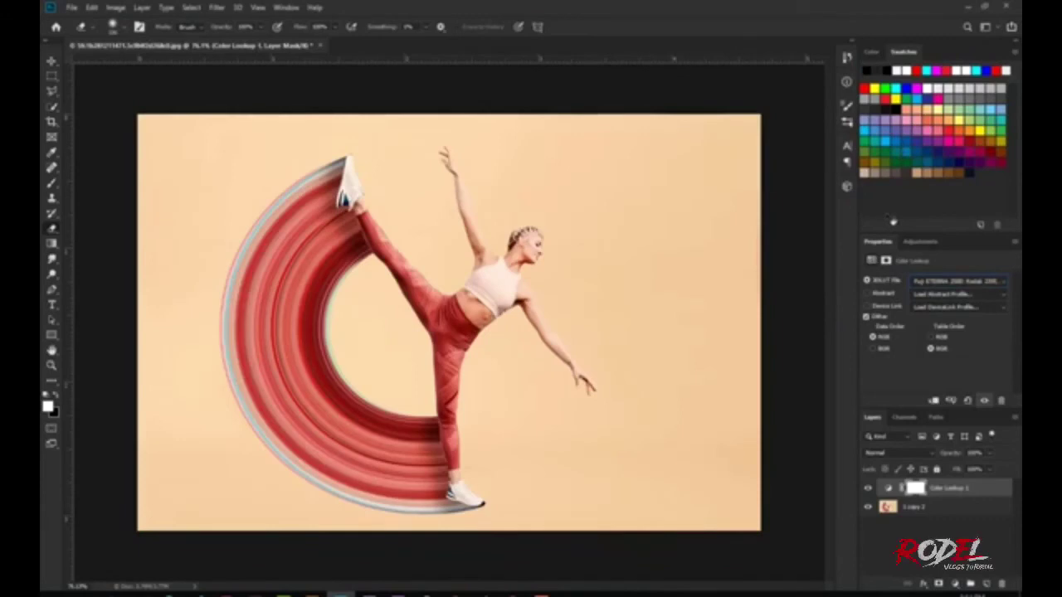
{"action": "key", "text": "Down"}
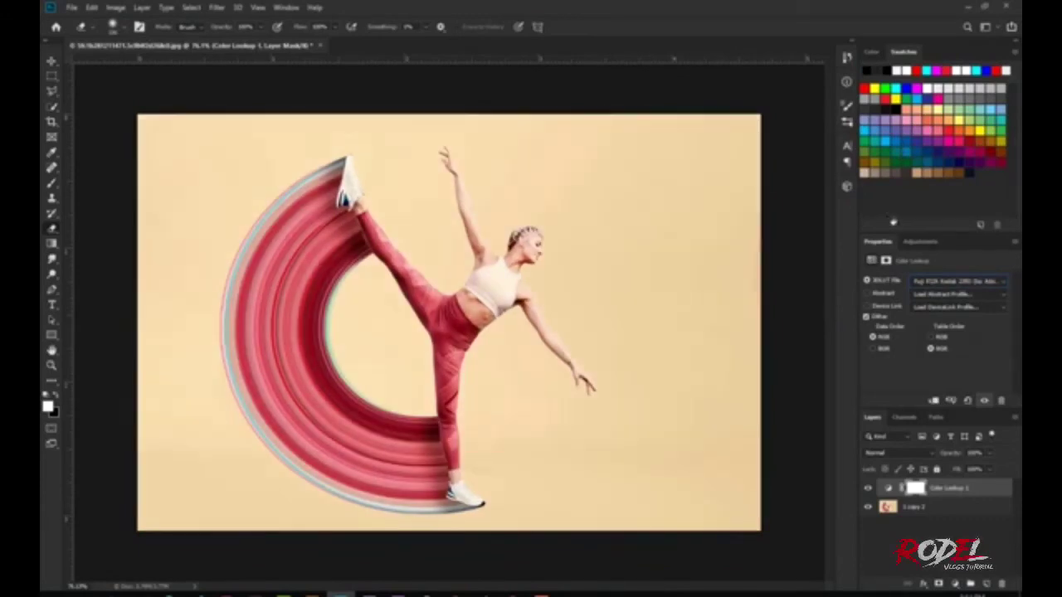
{"action": "key", "text": "Down"}
{"action": "key", "text": "Down"}
{"action": "key", "text": "Down"}
Merge the Color Lookup layer into the image and open the Filter Gallery's Grain texture
{"action": "right_click", "coordinate": [984, 490]}
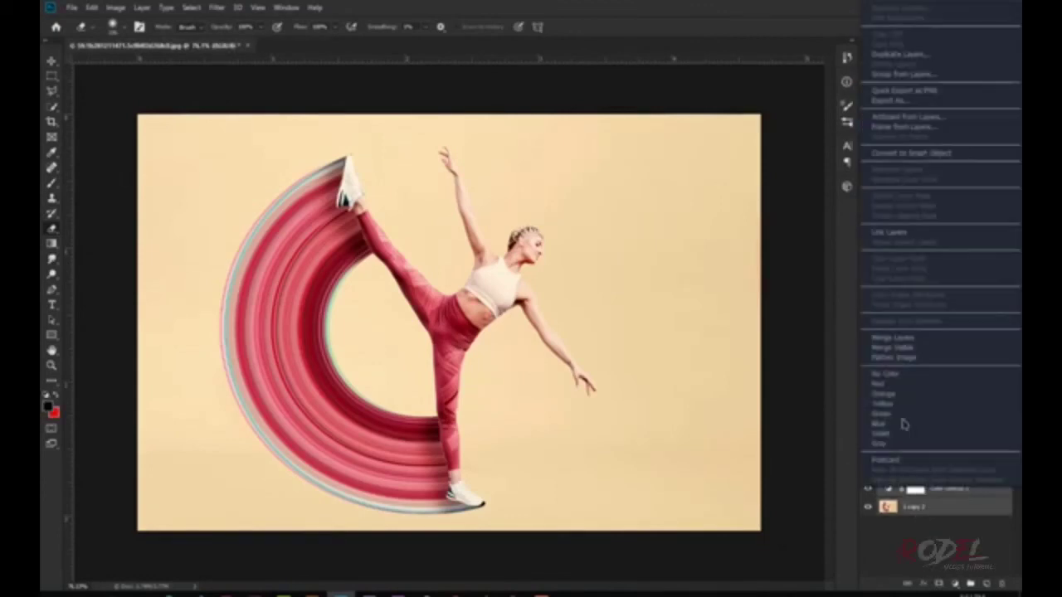
{"action": "left_click", "coordinate": [877, 337]}
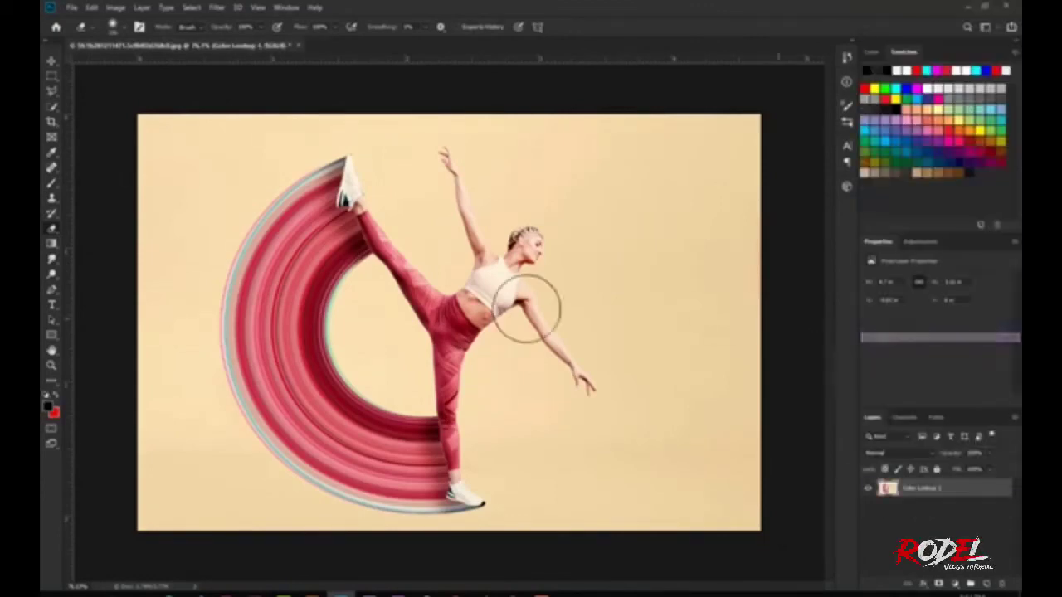
{"action": "left_click", "coordinate": [224, 7]}
{"action": "left_click", "coordinate": [237, 54]}
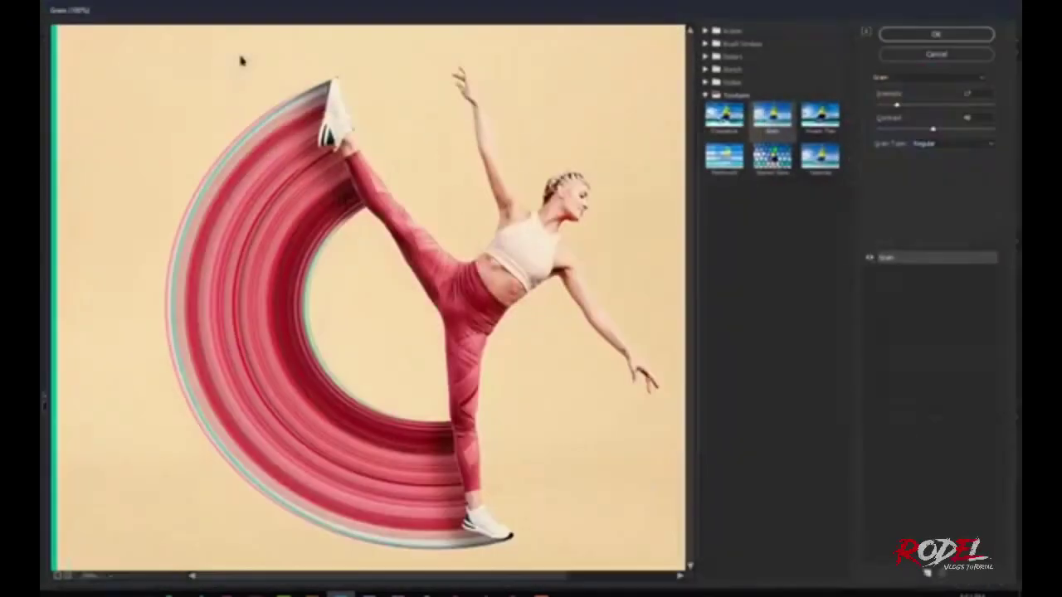